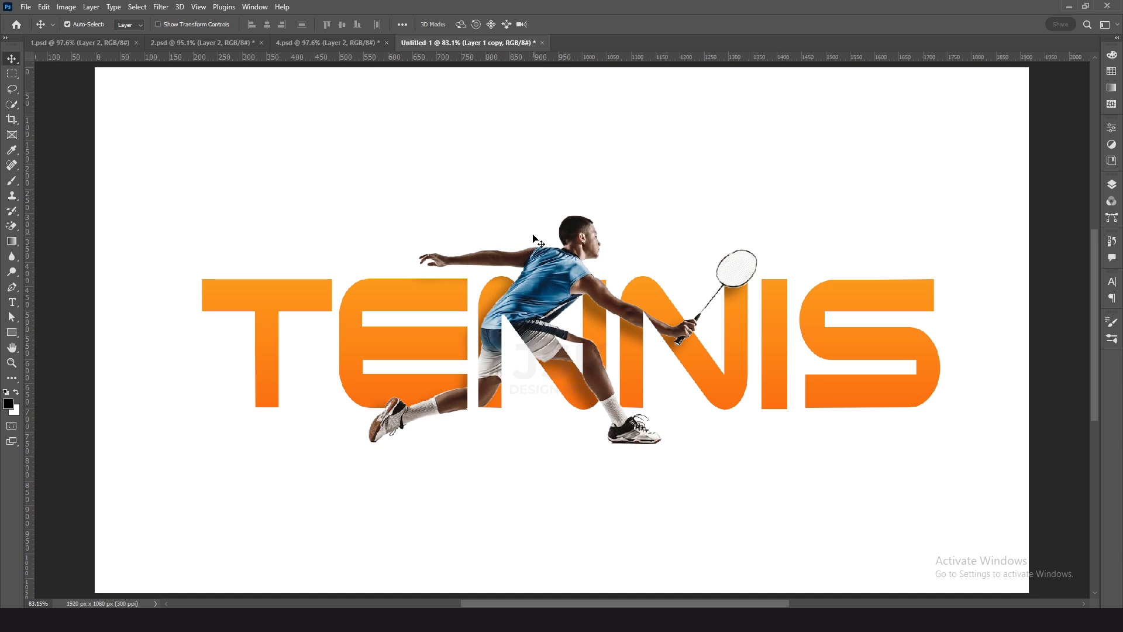
# Step: Review the player cut-outs in 4.psd, 2.psd and 1.psd alongside the finished TENNIS design
pyautogui.click(319, 42)
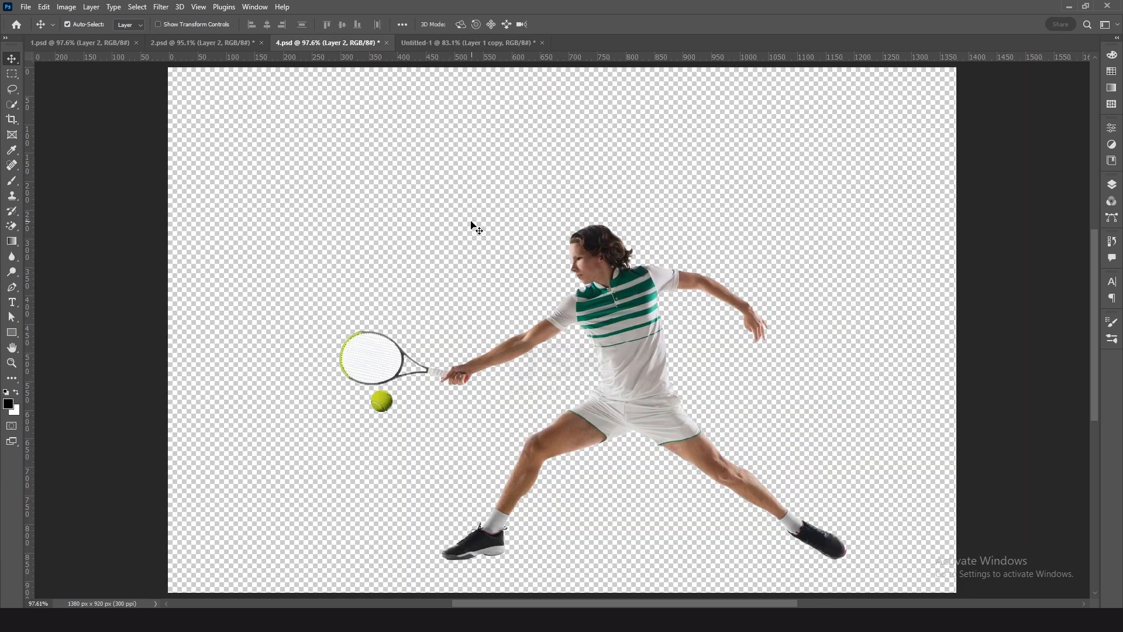
pyautogui.click(215, 45)
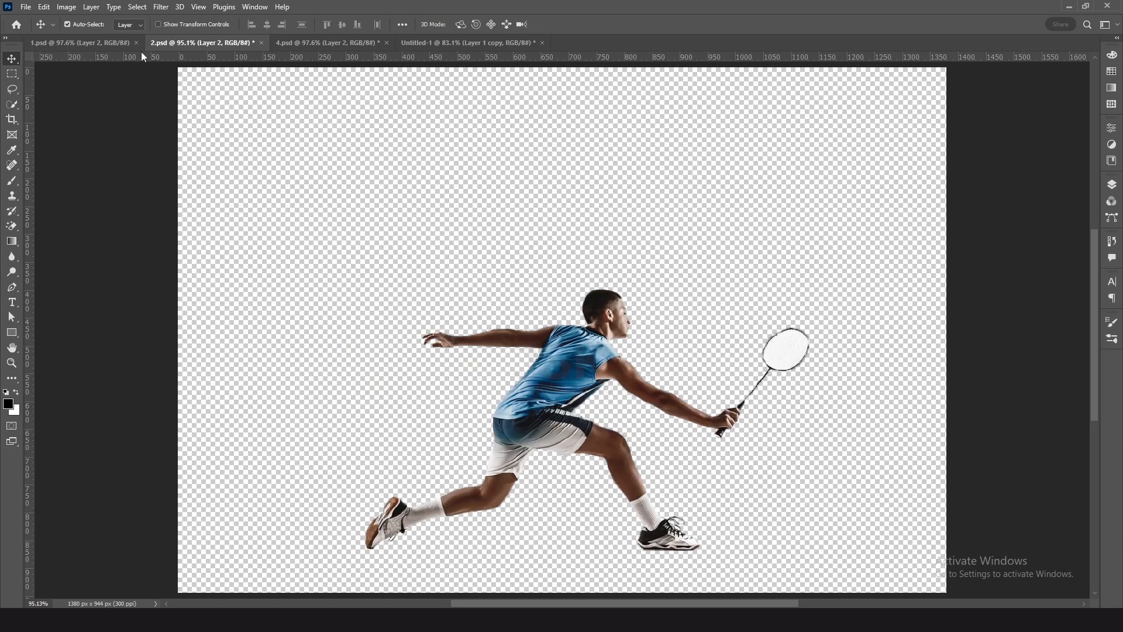
pyautogui.click(96, 43)
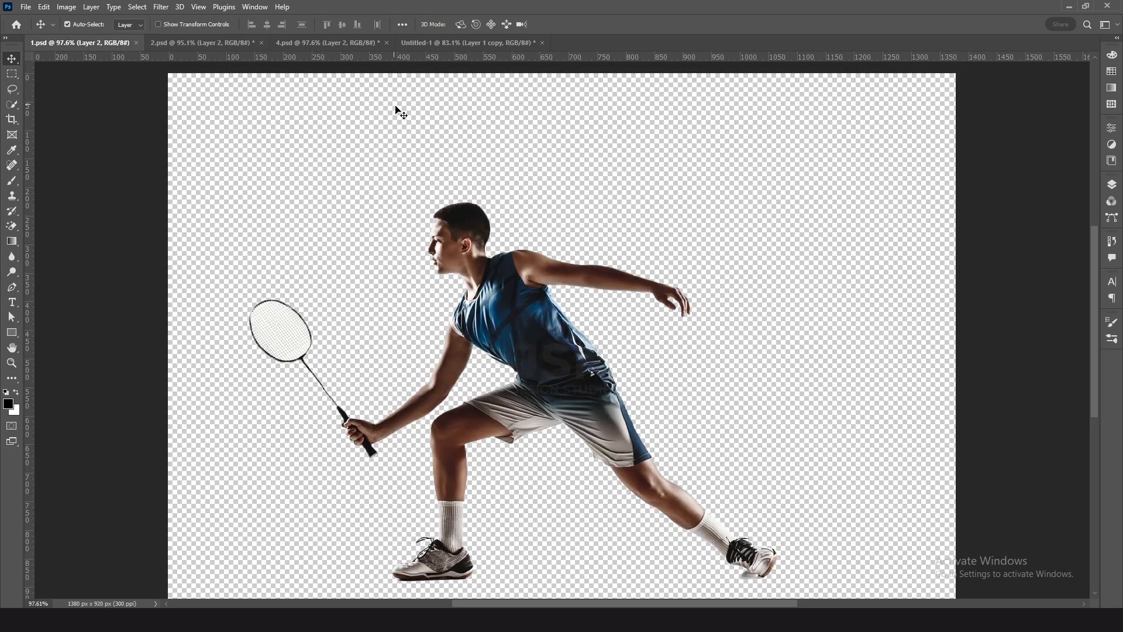
pyautogui.click(434, 44)
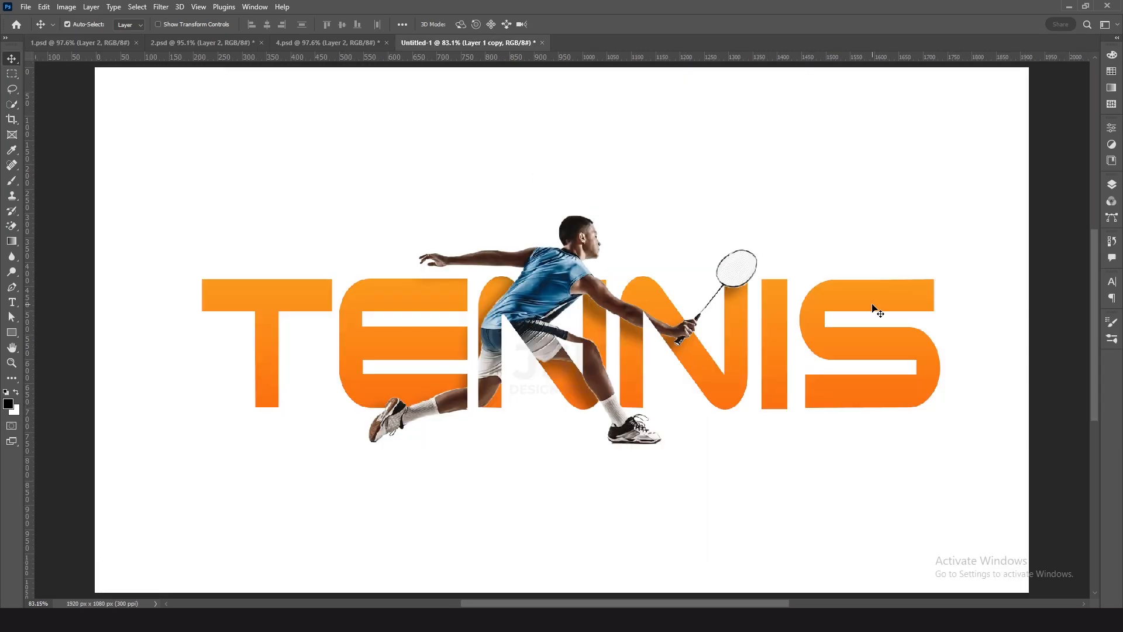
# Step: Create a new 1920 x 1080 px document at 300 pixels/inch with a white background
pyautogui.hotkey('ctrl', 'n')
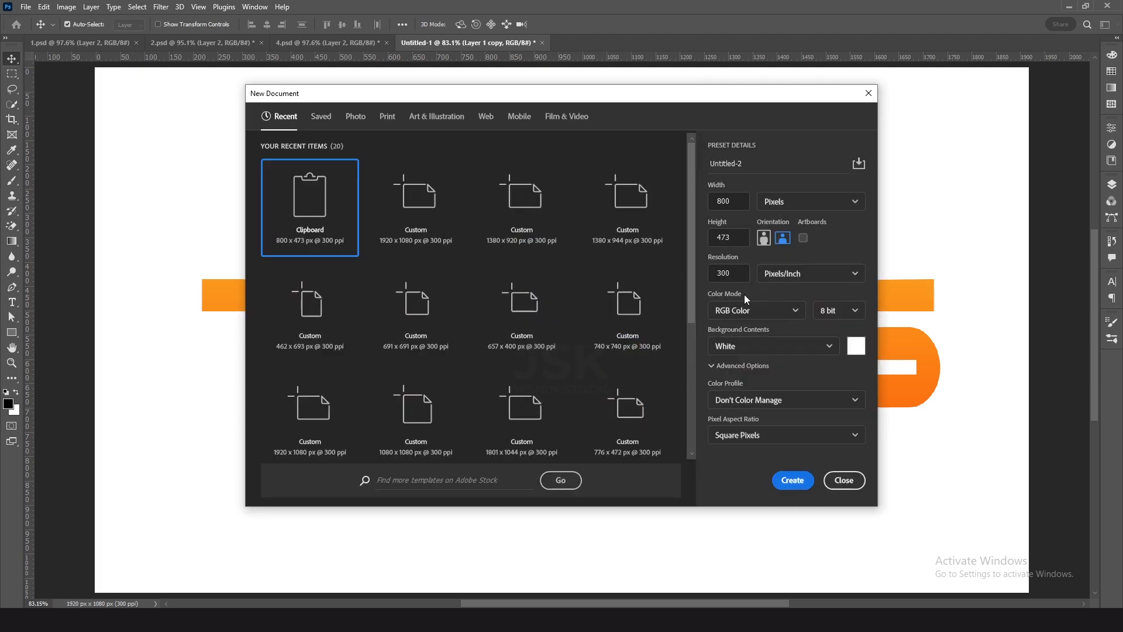
pyautogui.click(737, 202)
pyautogui.click(739, 235)
pyautogui.write('1080')
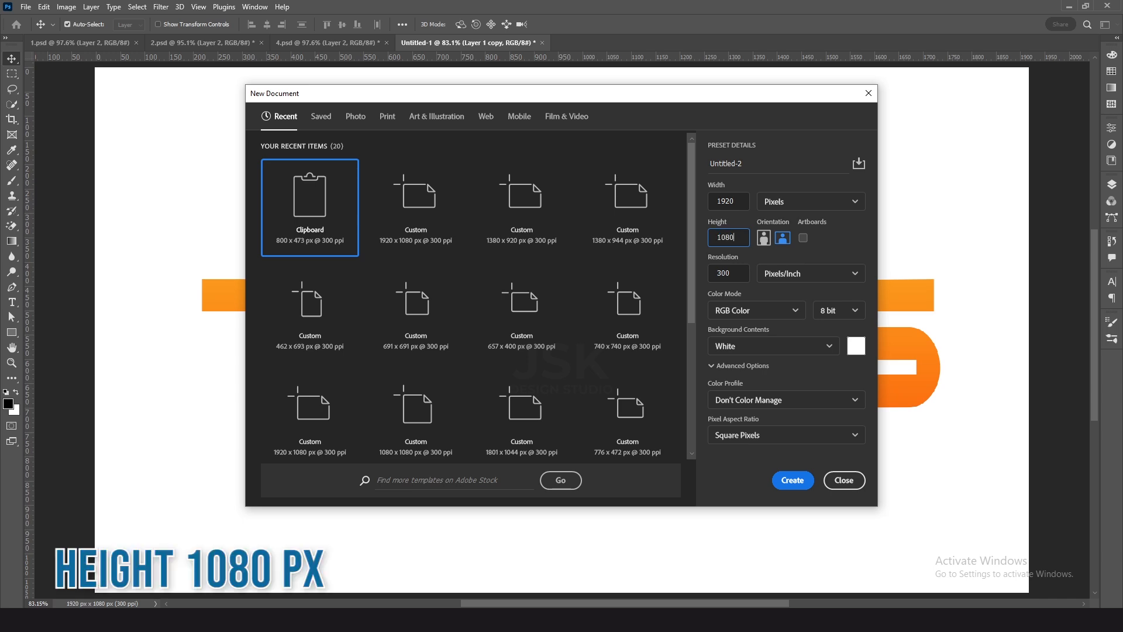
pyautogui.click(792, 480)
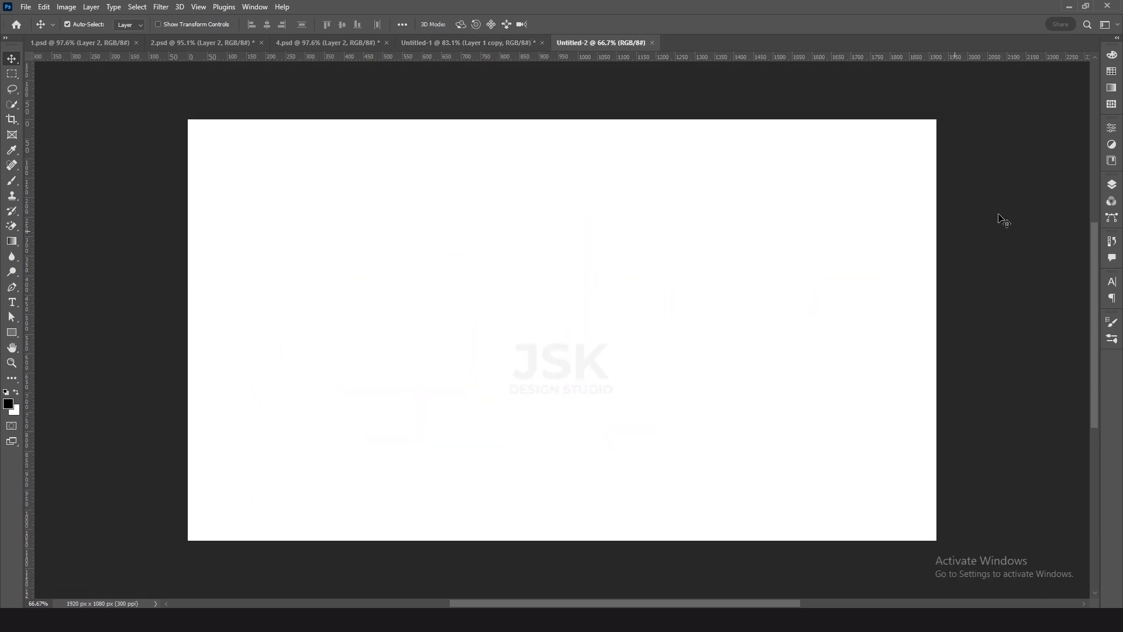
# Step: Add the text TENNIS to the blank canvas in black EyechartDisplayCapsSSK Regular
pyautogui.click(1113, 185)
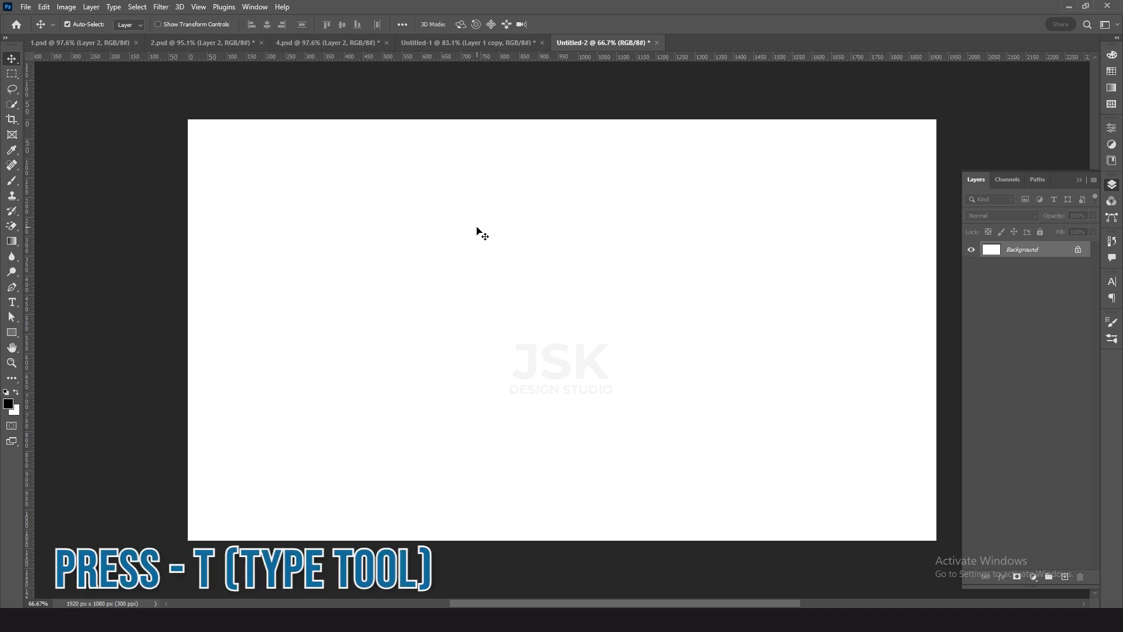
pyautogui.press('t')
pyautogui.click(394, 288)
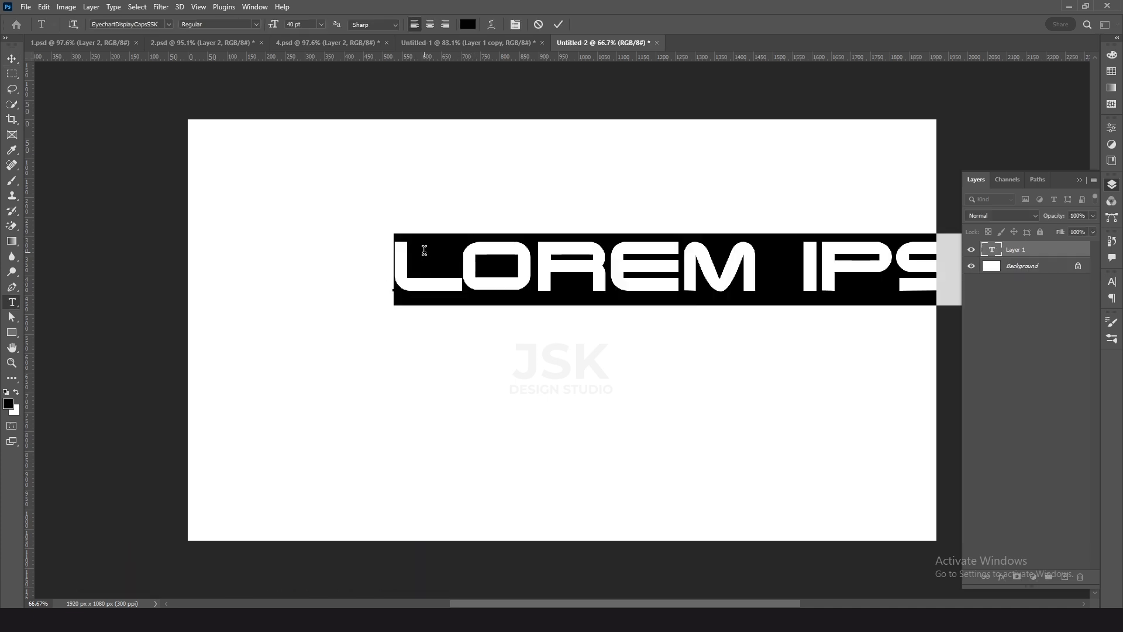
pyautogui.write('TENNIS')
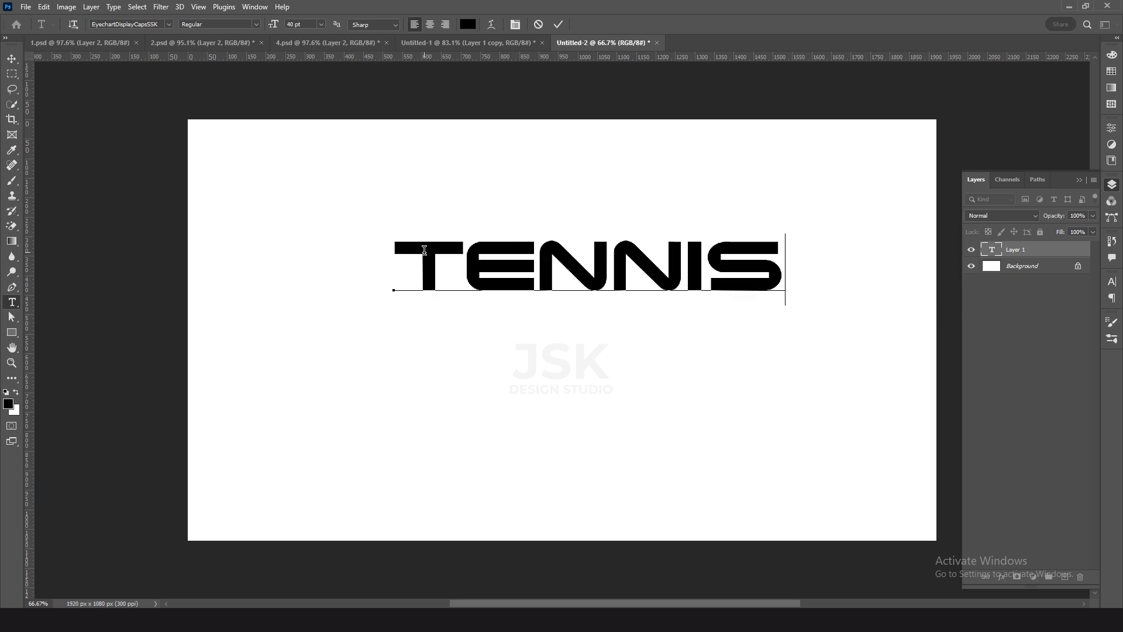
pyautogui.hotkey('ctrl', 'Return')
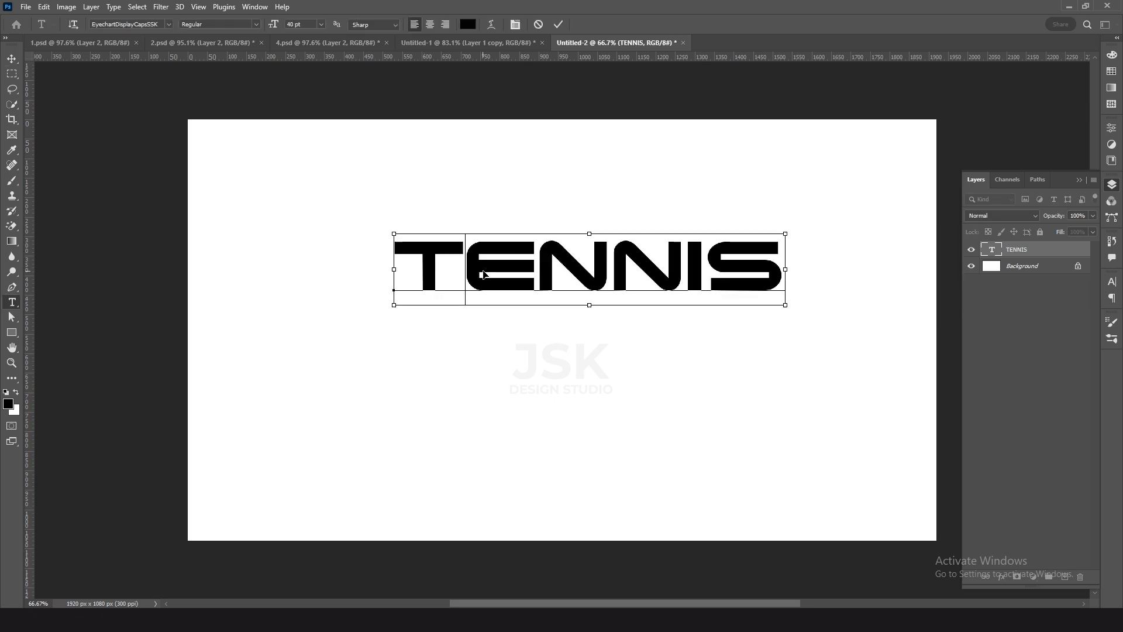
# Step: Set the font size of the TENNIS text to 60 pt
pyautogui.doubleClick(491, 263)
pyautogui.click(293, 23)
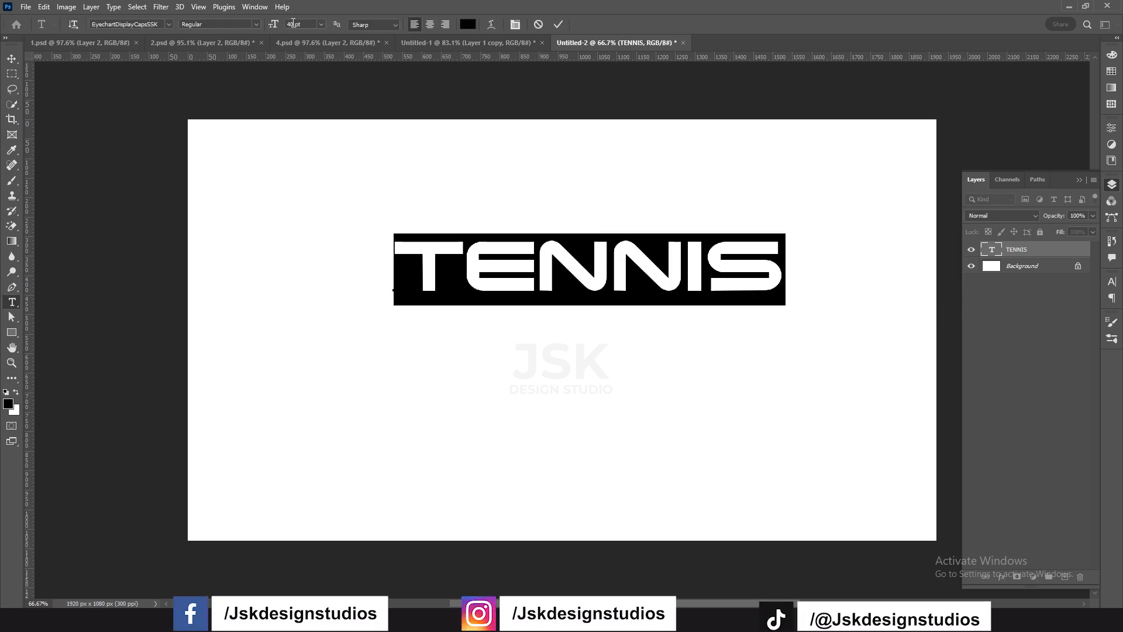
pyautogui.write('70')
pyautogui.press('Return')
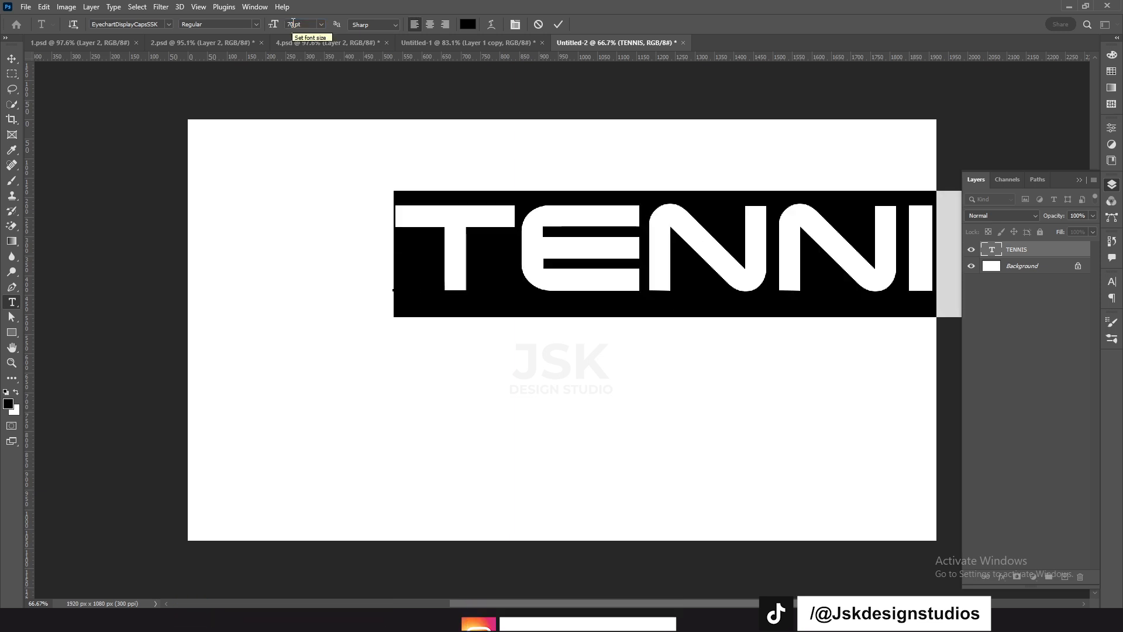
pyautogui.write('60')
pyautogui.press('Return')
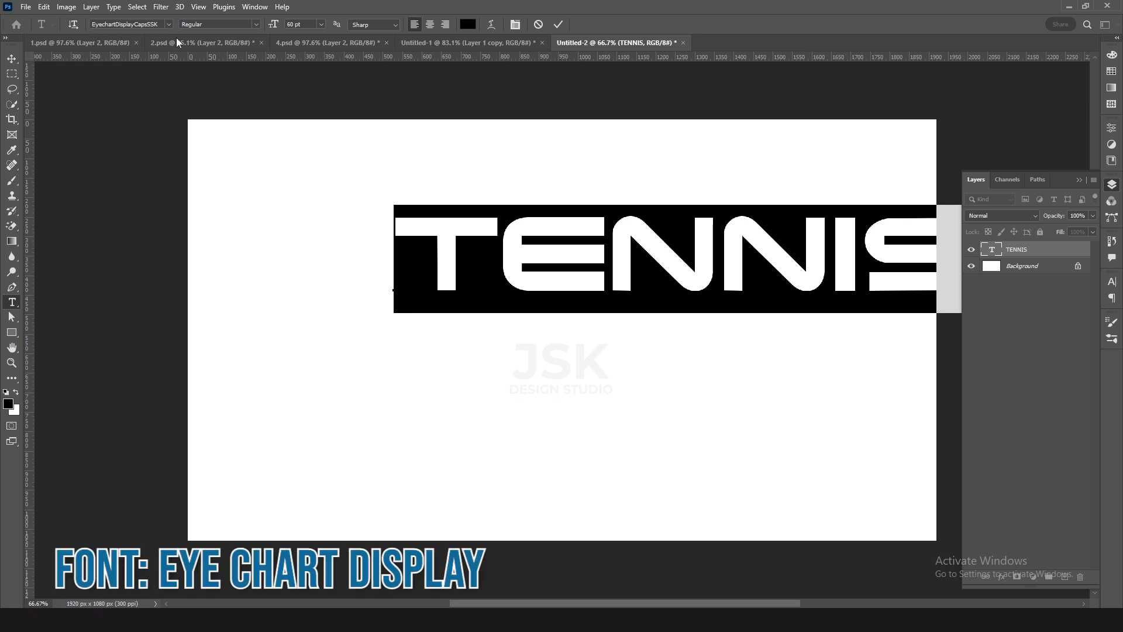
# Step: Move the TENNIS text fully onto the canvas and centre it vertically and horizontally
pyautogui.click(12, 59)
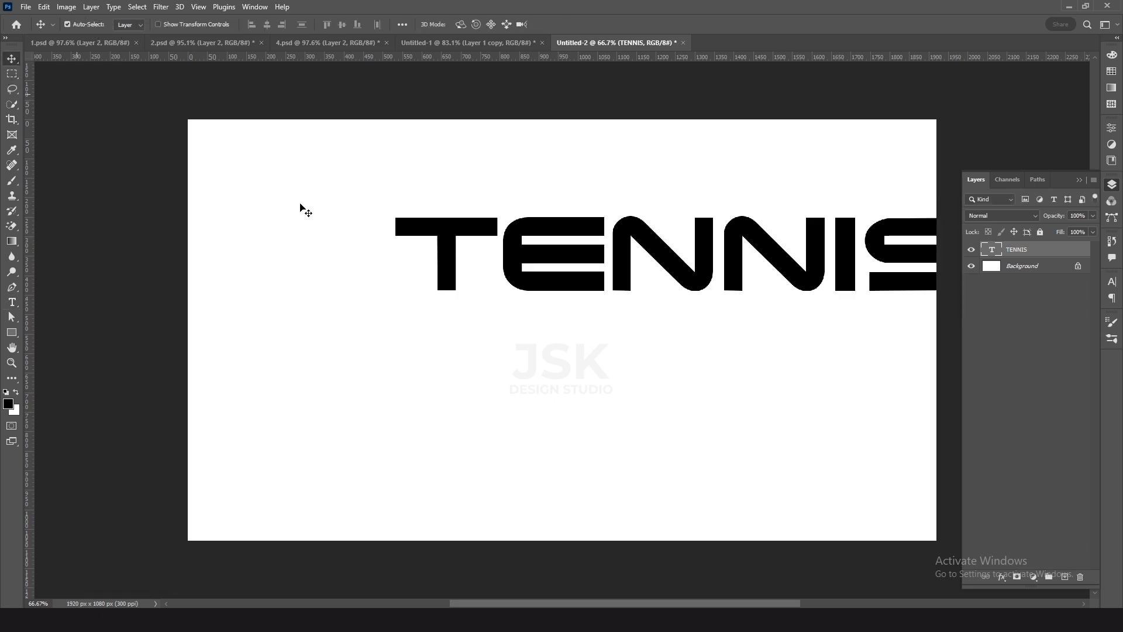
pyautogui.moveTo(539, 228); pyautogui.dragTo(440, 280)
pyautogui.hotkey('ctrl', 'a')
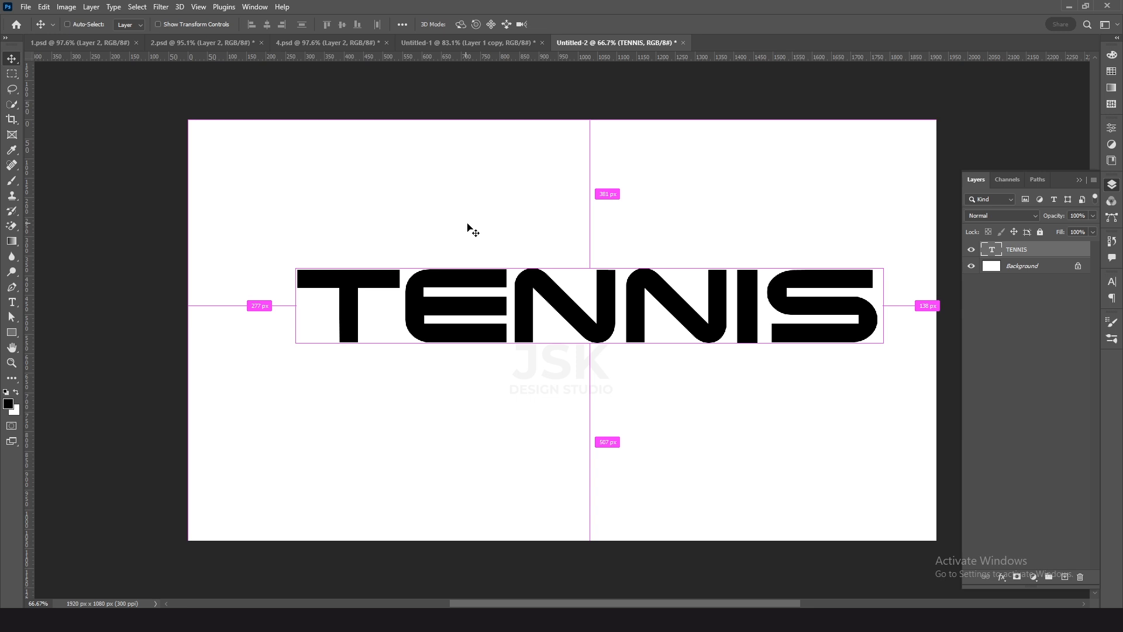
pyautogui.click(342, 24)
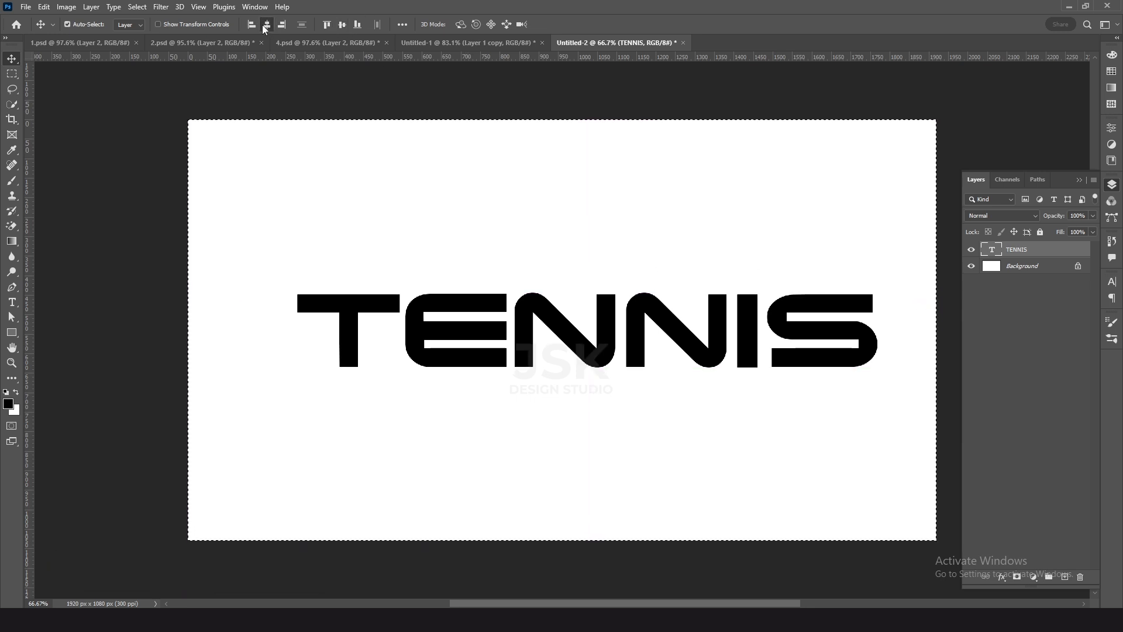
pyautogui.click(266, 24)
pyautogui.hotkey('ctrl', 'd')
# Step: Stretch the TENNIS text taller without changing its width and centre it vertically on the canvas again
pyautogui.hotkey('ctrl', 't')
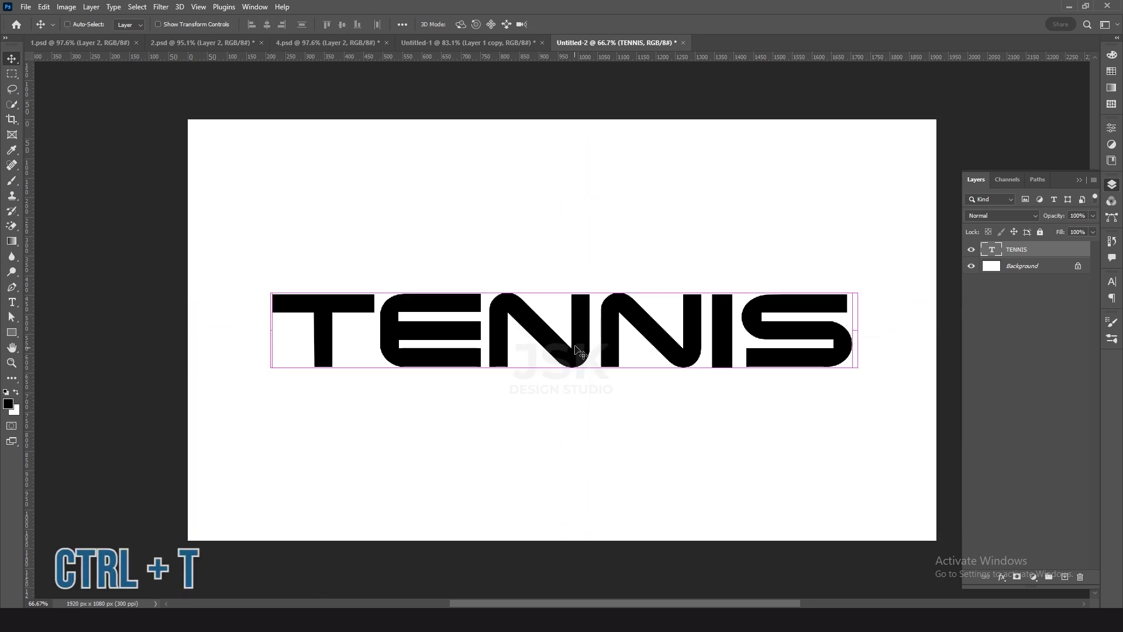
pyautogui.moveTo(565, 284); pyautogui.dragTo(567, 255)
pyautogui.press('Return')
pyautogui.hotkey('ctrl', 'a')
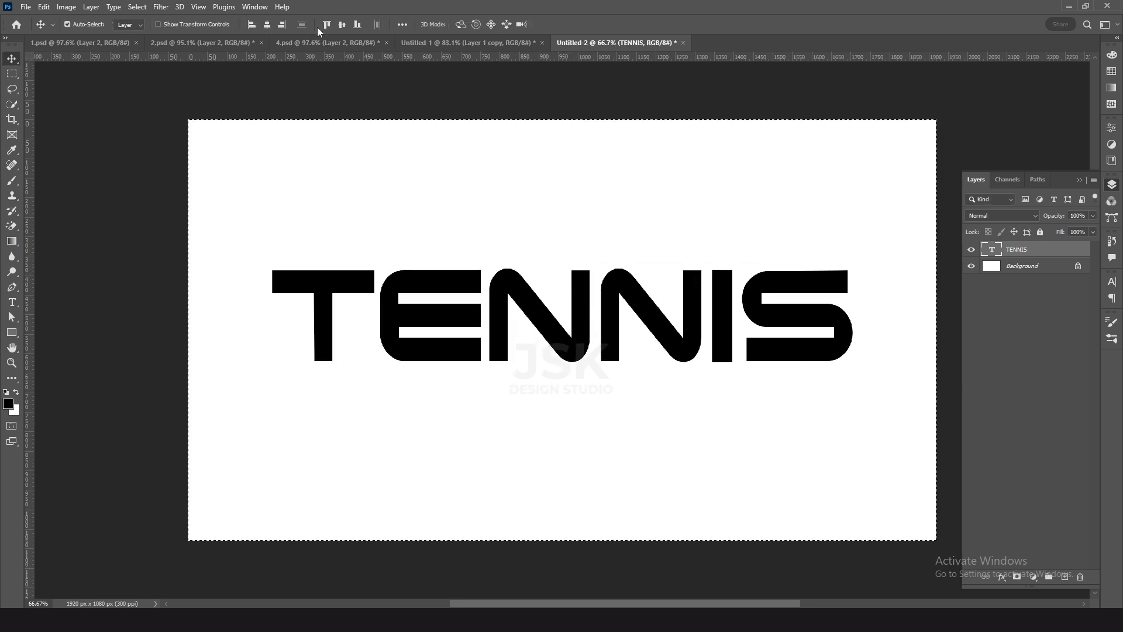
pyautogui.click(342, 24)
pyautogui.hotkey('ctrl', 'd')
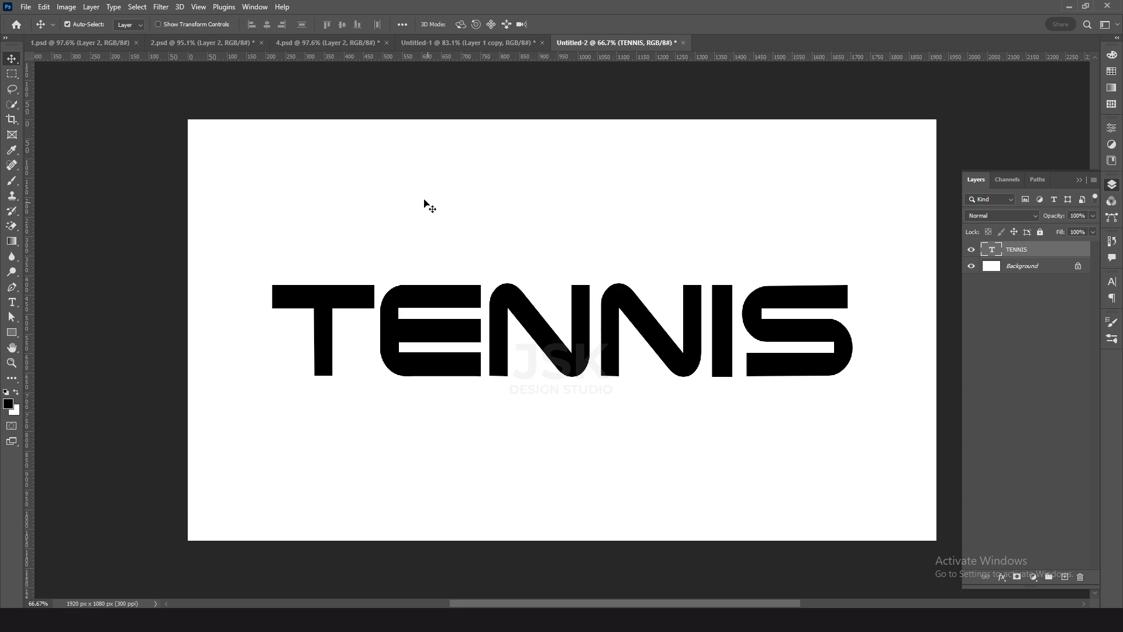
# Step: Copy the player in the blue shirt from 2.psd into the new document, above the TENNIS text
pyautogui.click(332, 42)
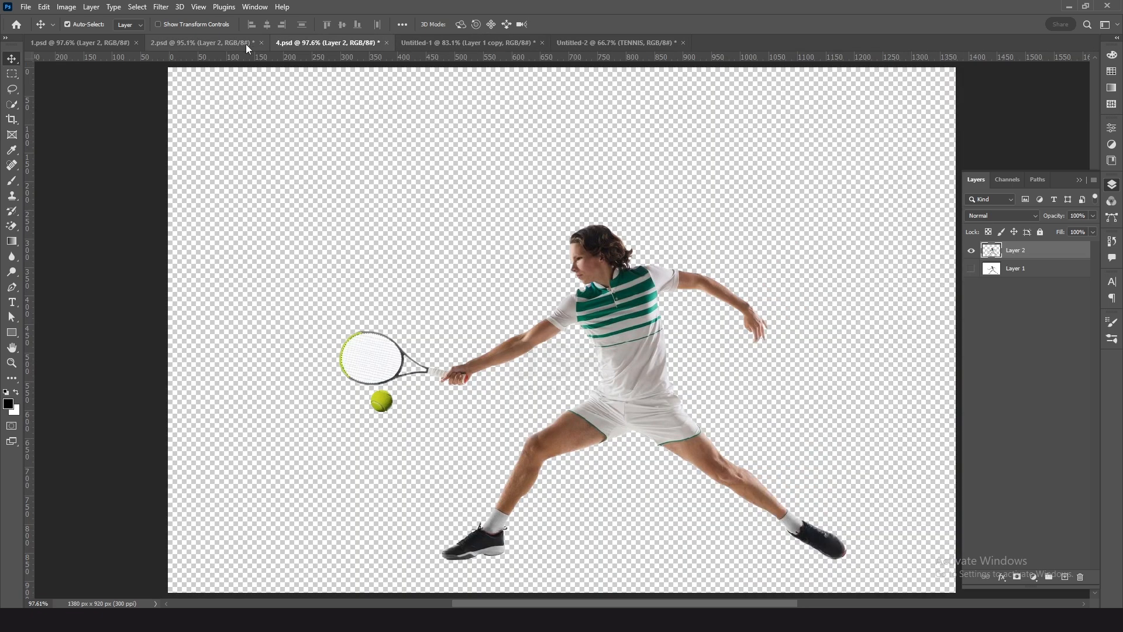
pyautogui.click(212, 45)
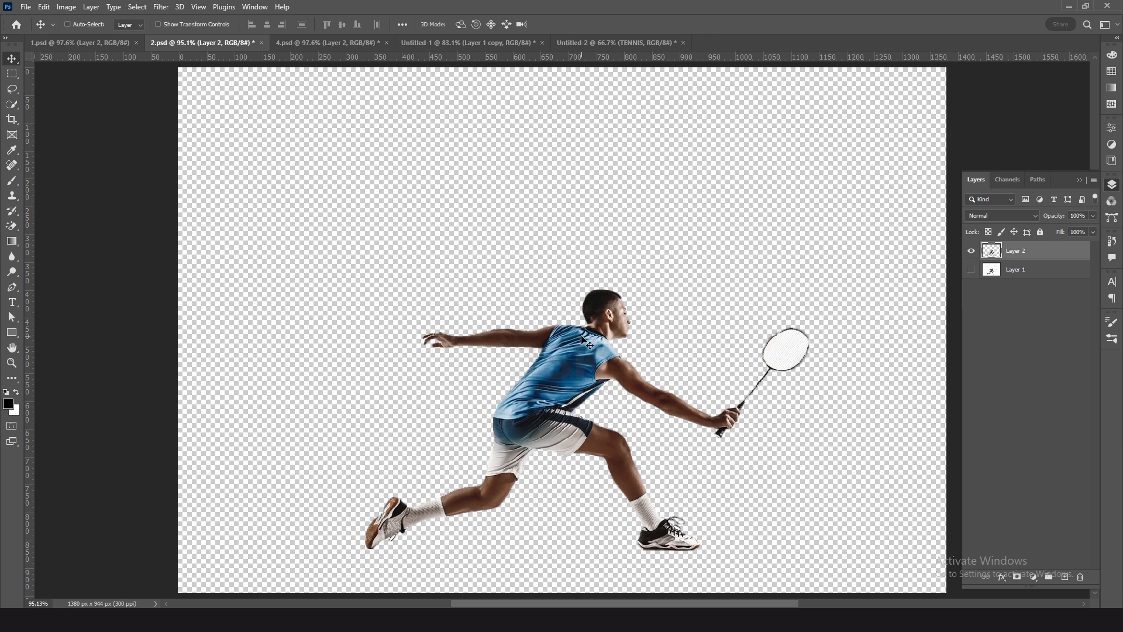
pyautogui.click(612, 43)
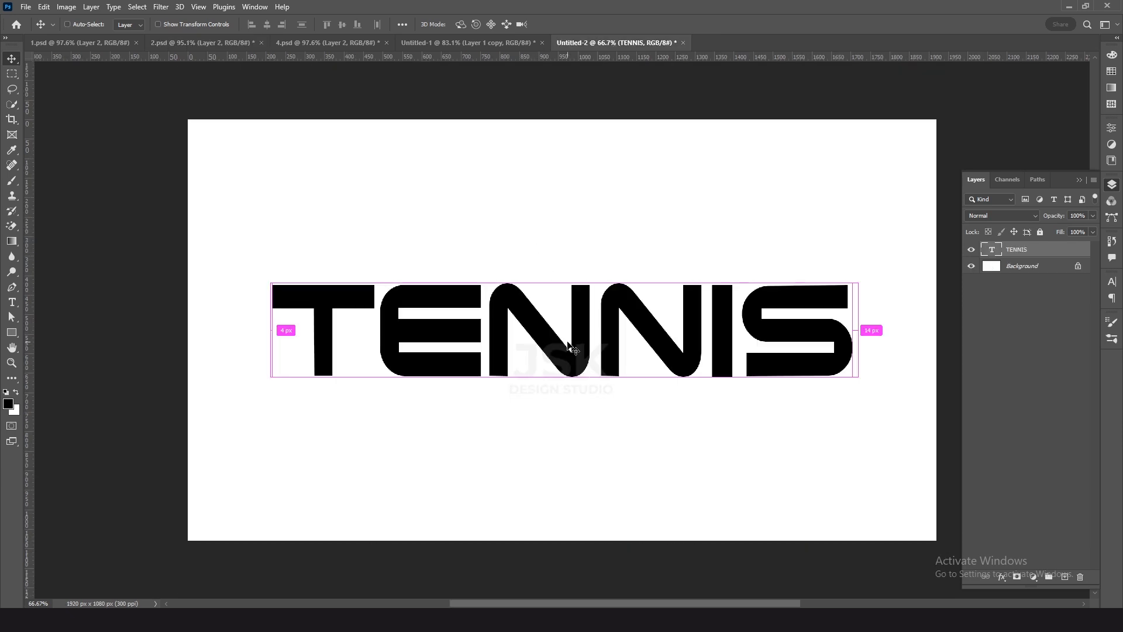
pyautogui.hotkey('ctrl', 'v')
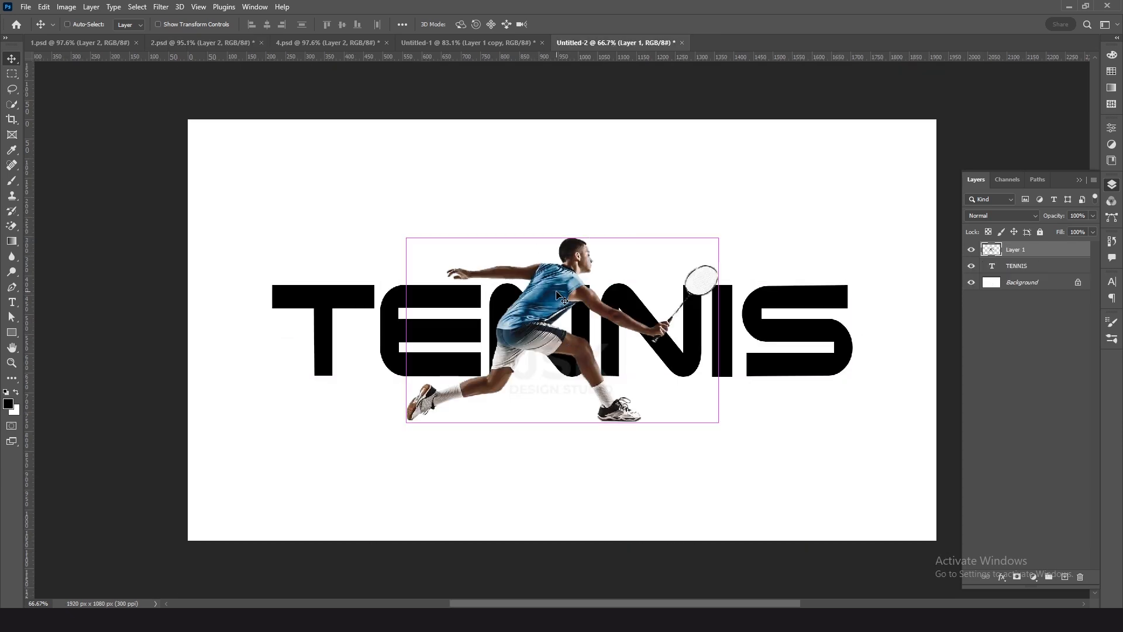
# Step: Scale the player up to about 109% and shift him slightly left over the lettering
pyautogui.hotkey('ctrl', 't')
pyautogui.moveTo(720, 237); pyautogui.dragTo(732, 229)
pyautogui.moveTo(566, 268); pyautogui.dragTo(562, 269)
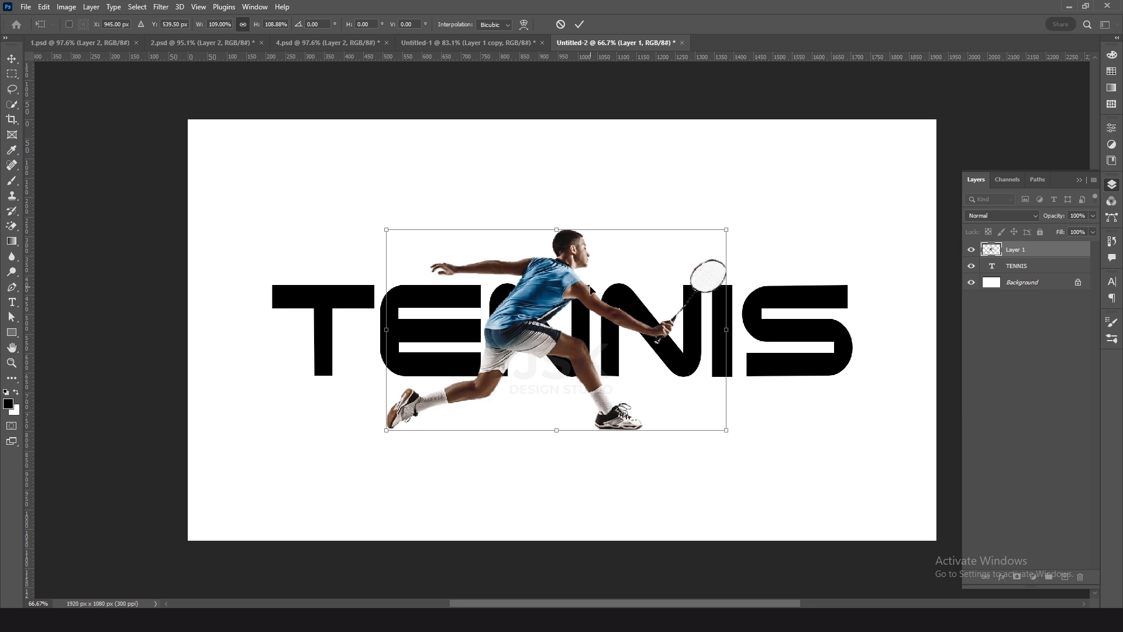
pyautogui.press('Return')
# Step: Enlarge the TENNIS text slightly so that it spans more of the canvas width behind the player
pyautogui.keyDown('ctrl'); pyautogui.click(819, 295); pyautogui.keyUp('ctrl')
pyautogui.hotkey('ctrl', 't')
pyautogui.moveTo(859, 268); pyautogui.dragTo(893, 255)
pyautogui.press('Return')
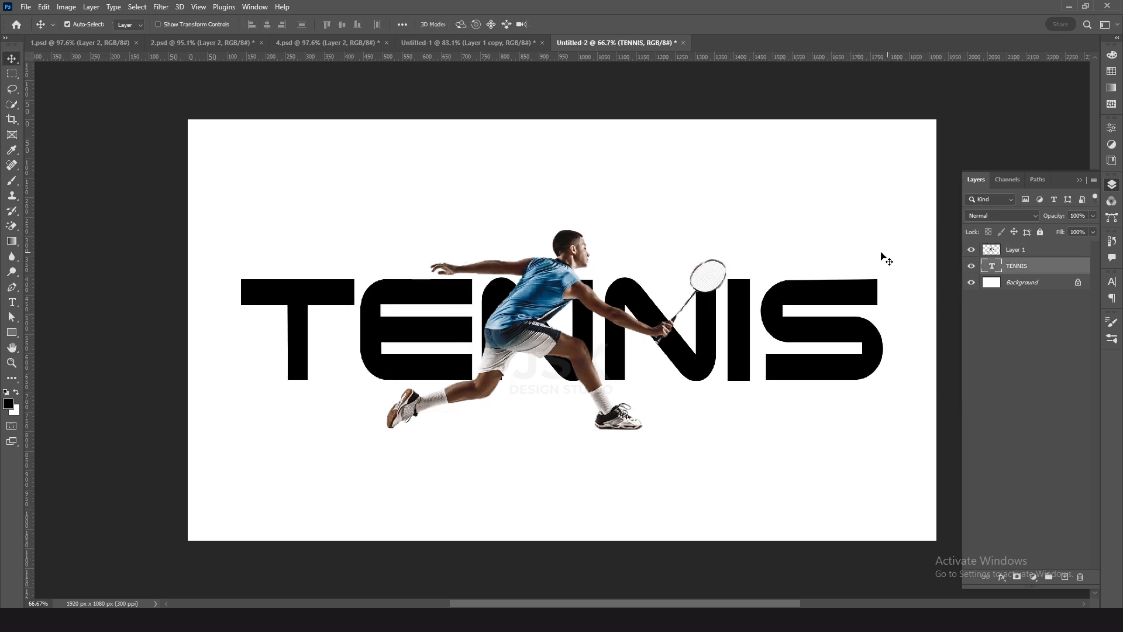
# Step: Nudge the player slightly down and left, and clip his layer to the TENNIS text with a clipping mask
pyautogui.moveTo(567, 299); pyautogui.dragTo(567, 302)
pyautogui.press('Left')
pyautogui.press('Left')
pyautogui.press('Left')
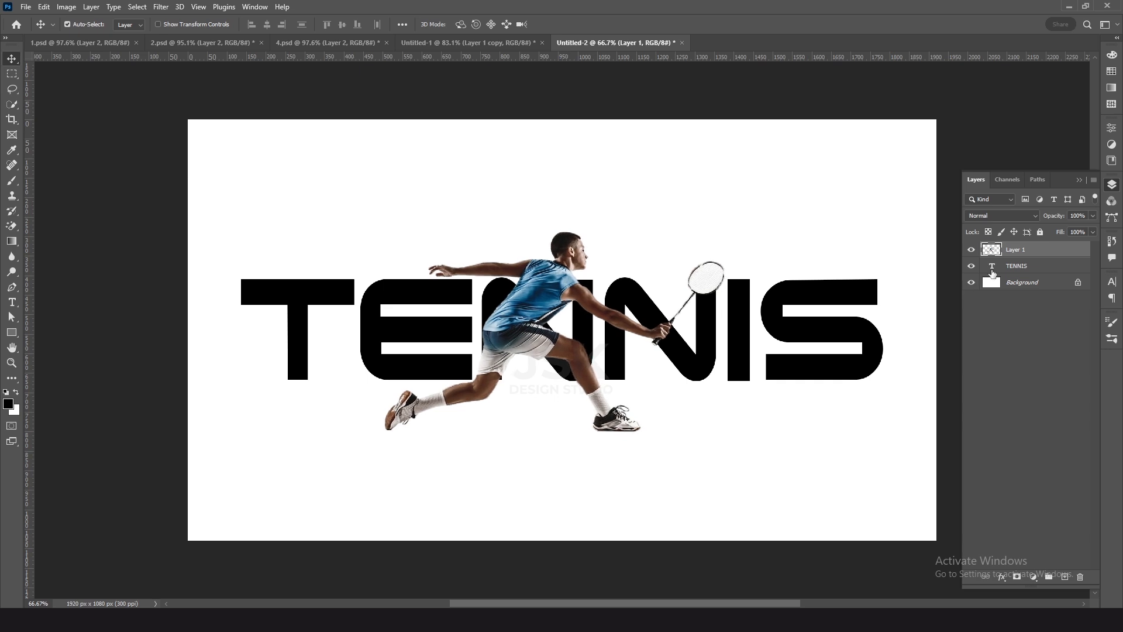
pyautogui.rightClick(1016, 252)
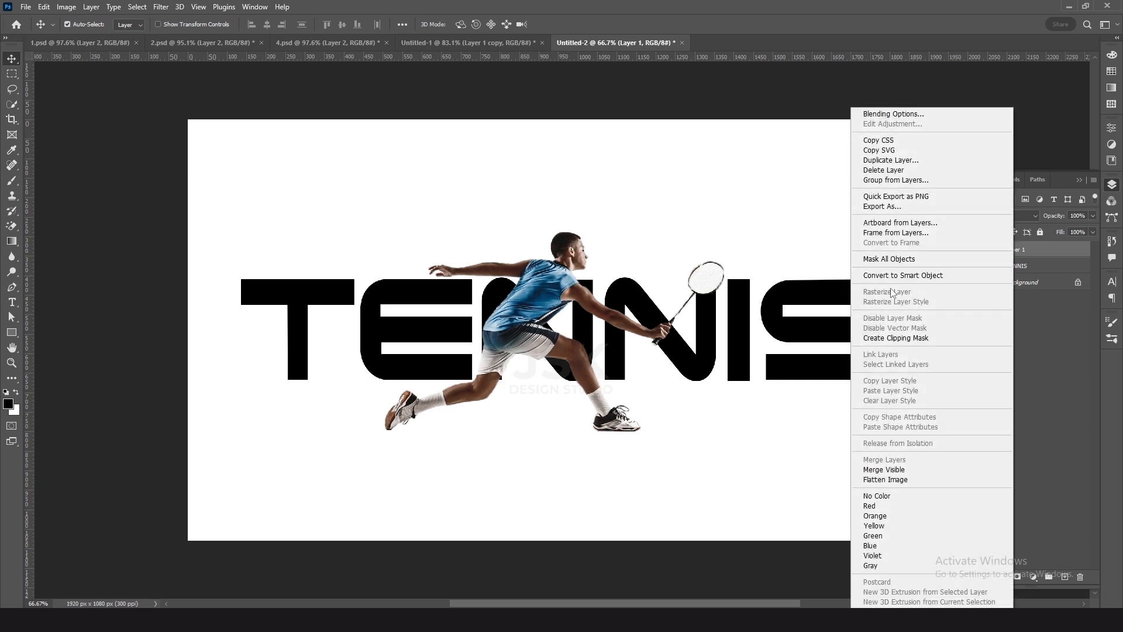
pyautogui.click(911, 339)
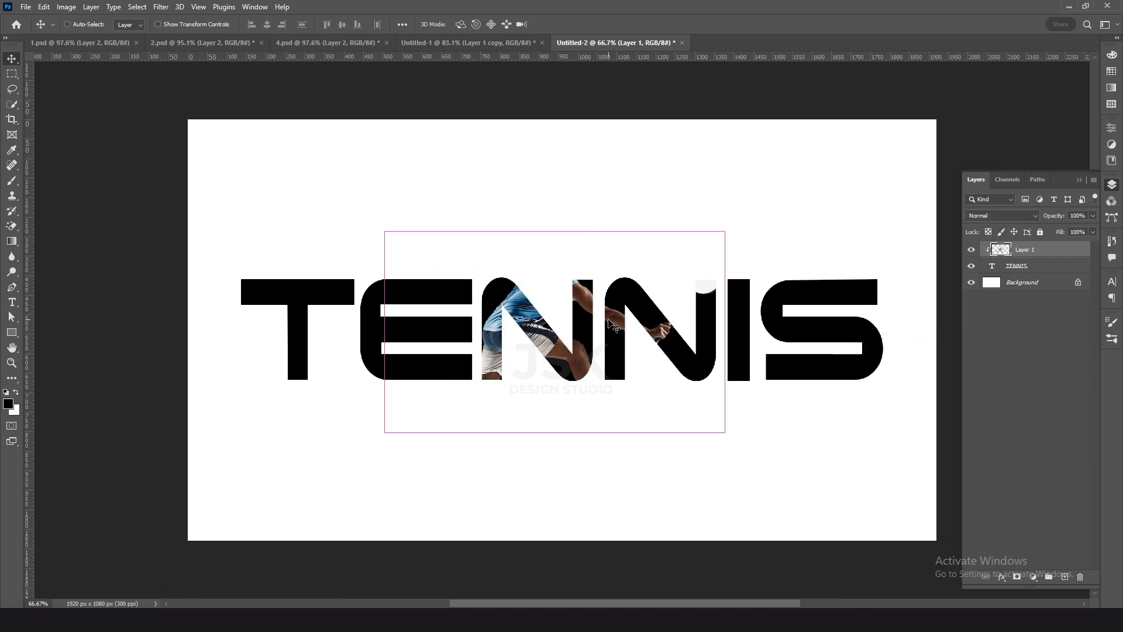
# Step: Duplicate the player layer and hide the copy with an inverted black layer mask
pyautogui.hotkey('ctrl', 'j')
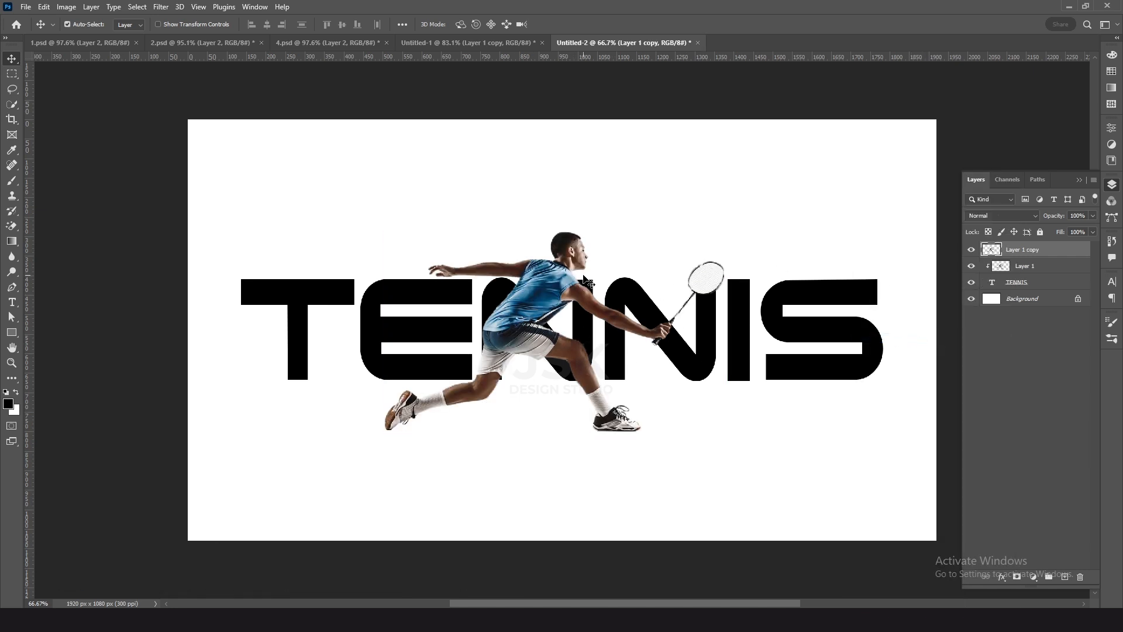
pyautogui.click(1018, 578)
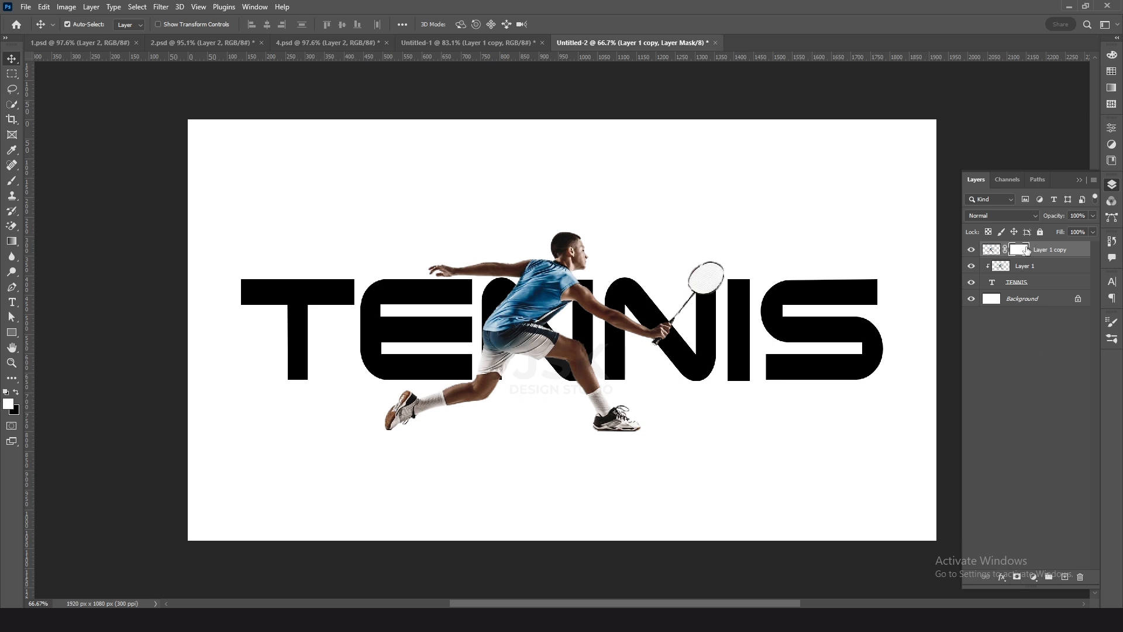
pyautogui.hotkey('ctrl', 'i')
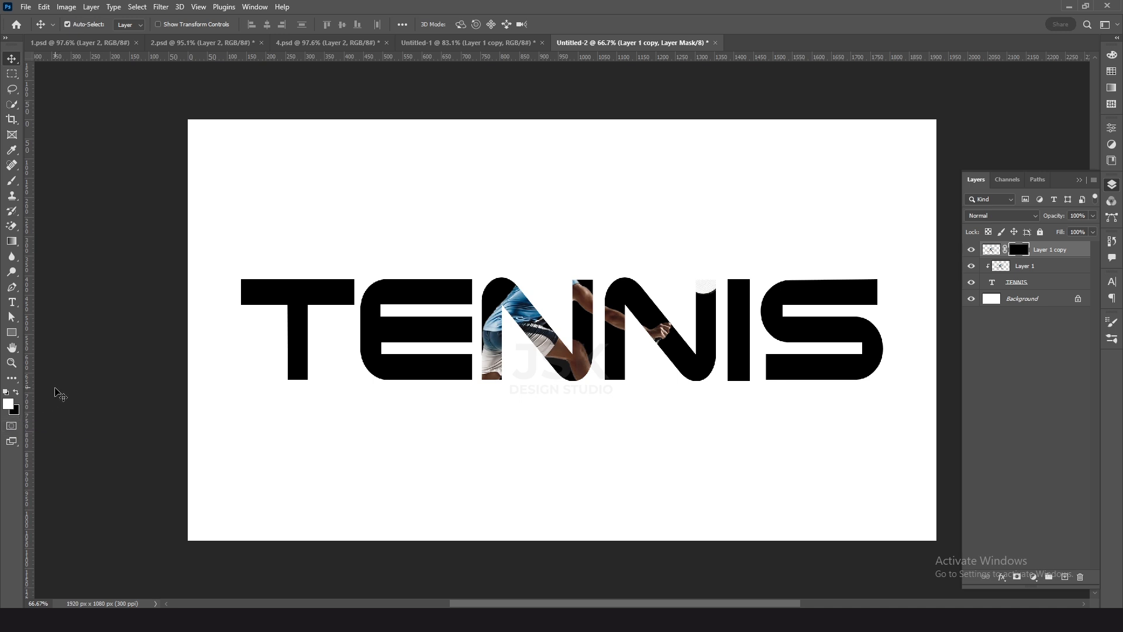
# Step: Set up the Brush tool with a 100 px Hard Round tip at 100% opacity and flow
pyautogui.press('b')
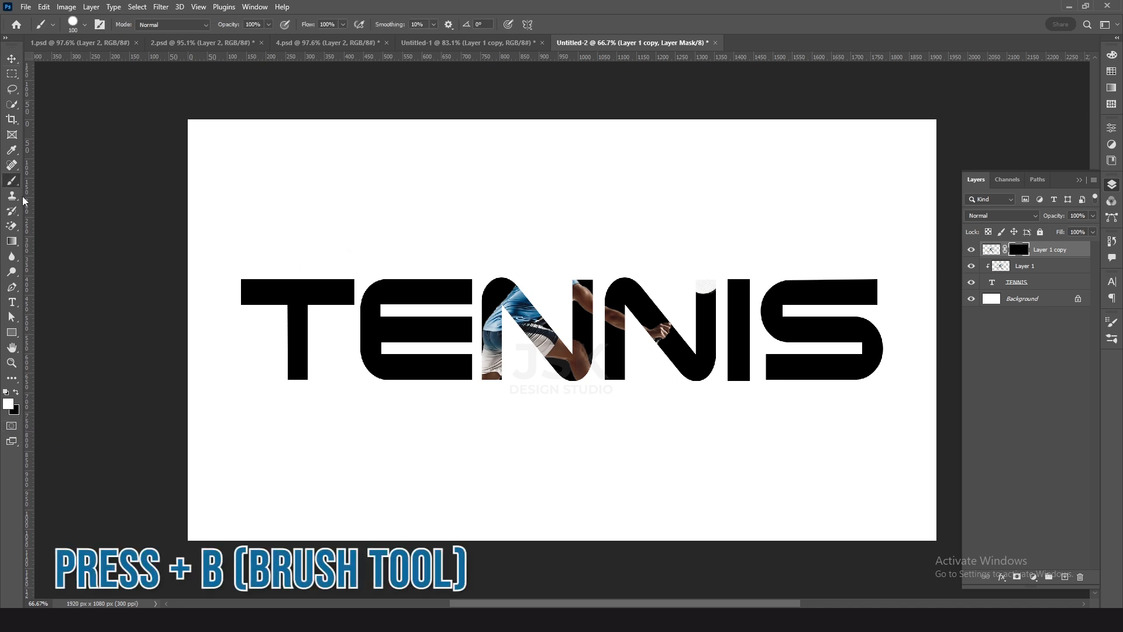
pyautogui.rightClick(12, 183)
pyautogui.click(44, 181)
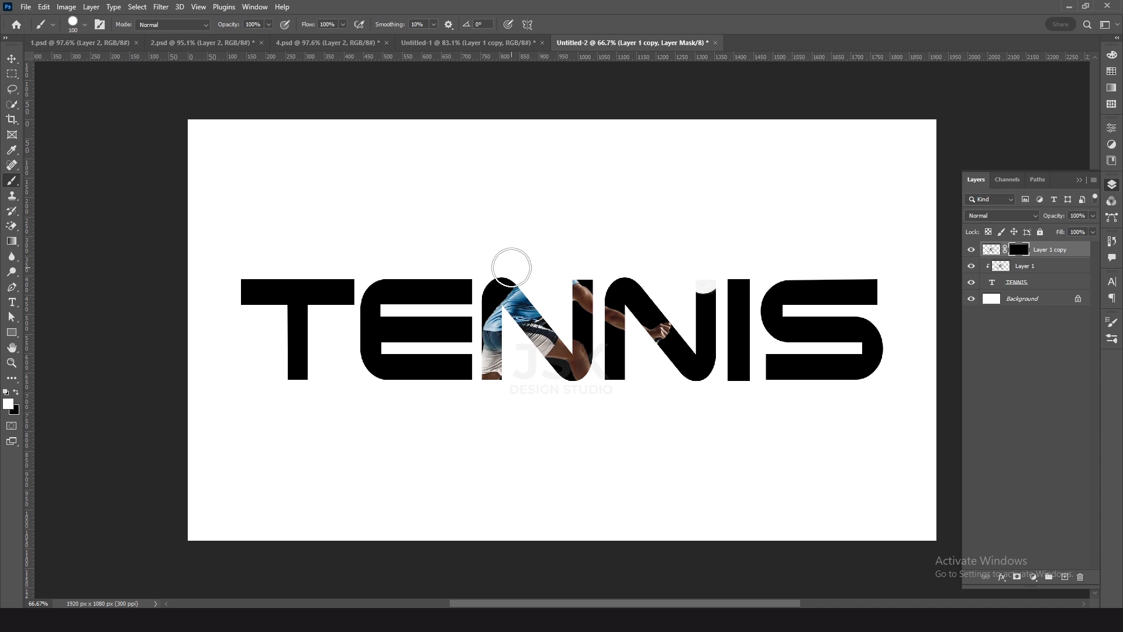
pyautogui.rightClick(512, 205)
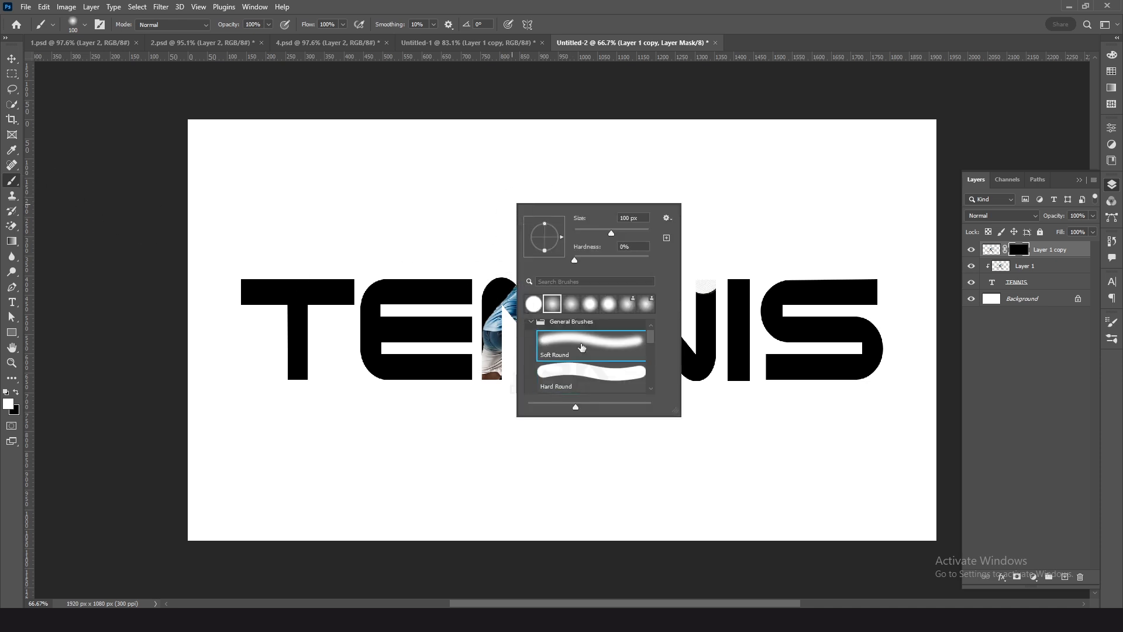
pyautogui.click(584, 377)
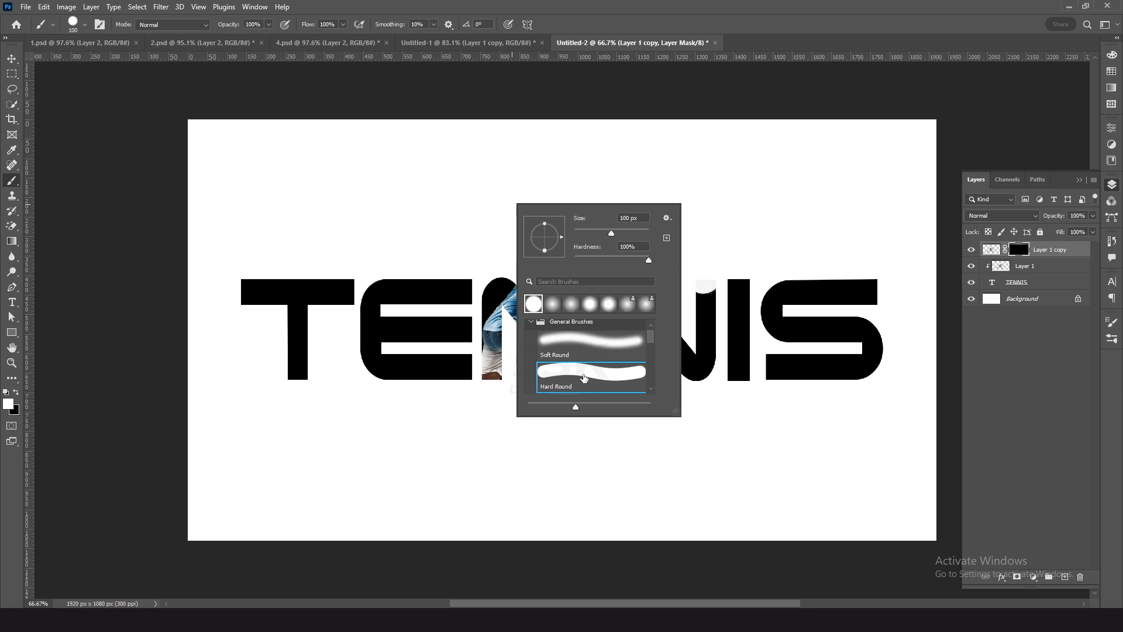
pyautogui.click(258, 28)
pyautogui.click(344, 25)
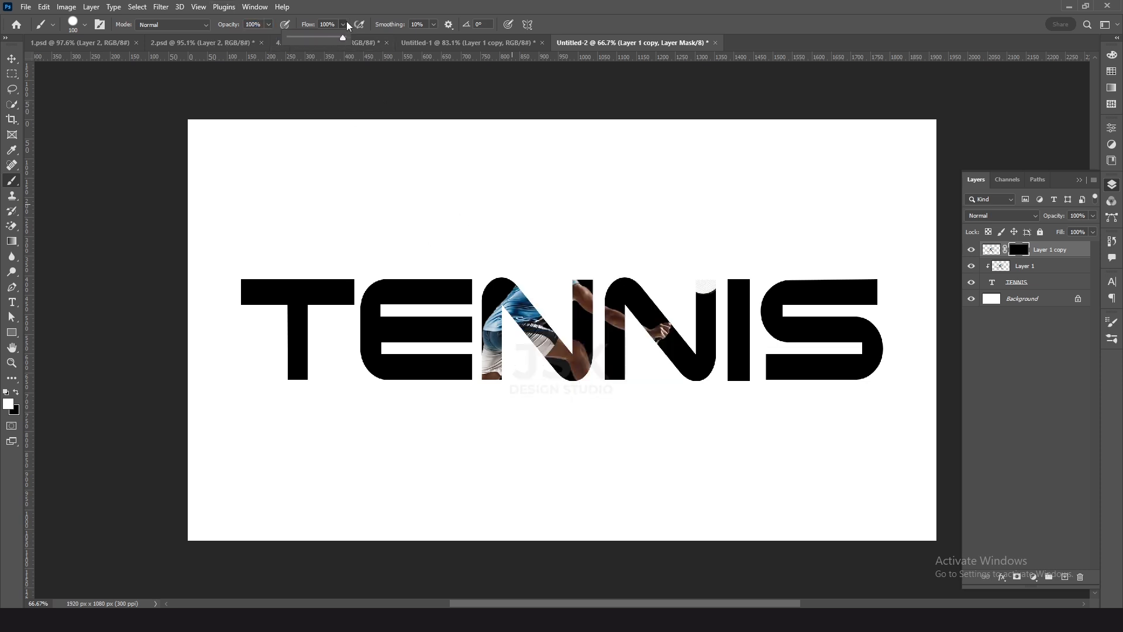
pyautogui.click(380, 5)
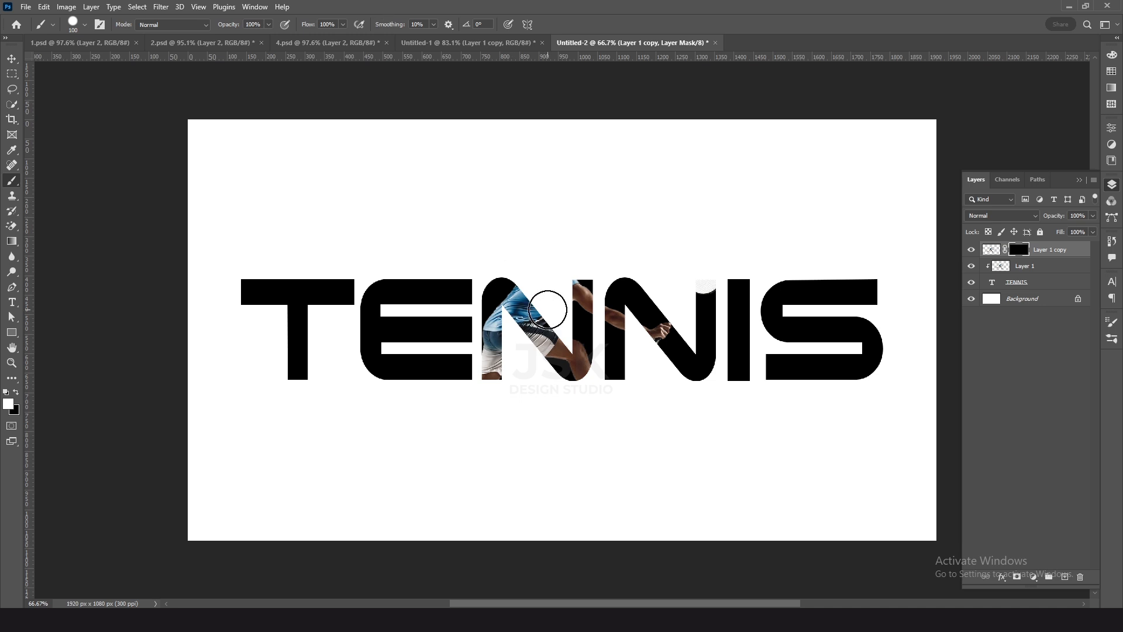
# Step: Paint white on the player copy's layer mask to reveal the racket and both lower legs outside the letters
pyautogui.keyDown('ctrl'); pyautogui.click(571, 313); pyautogui.keyUp('ctrl')
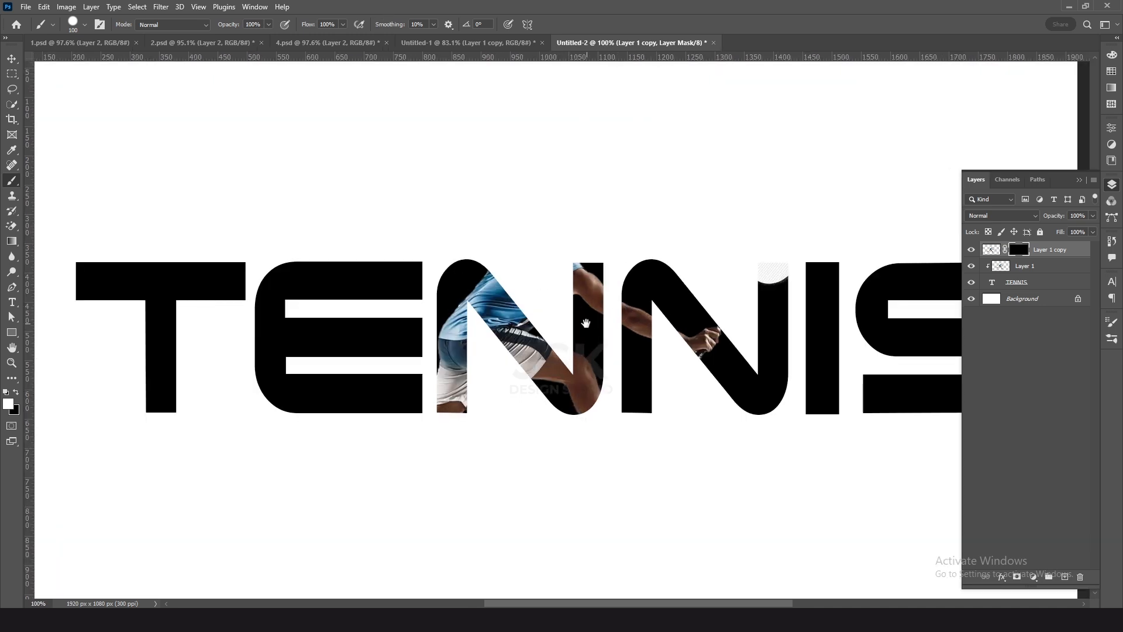
pyautogui.moveTo(629, 317); pyautogui.dragTo(586, 333)
pyautogui.moveTo(557, 414)
pyautogui.mouseDown()
pyautogui.moveTo(556, 439)
pyautogui.moveTo(611, 491)
pyautogui.moveTo(661, 491)
pyautogui.moveTo(573, 497)
pyautogui.moveTo(612, 481)
pyautogui.mouseUp()
pyautogui.moveTo(672, 328)
pyautogui.mouseDown()
pyautogui.moveTo(703, 324)
pyautogui.moveTo(735, 258)
pyautogui.moveTo(713, 276)
pyautogui.moveTo(742, 236)
pyautogui.moveTo(728, 263)
pyautogui.mouseUp()
pyautogui.moveTo(396, 455)
pyautogui.mouseDown()
pyautogui.moveTo(264, 470)
pyautogui.moveTo(271, 496)
pyautogui.moveTo(255, 503)
pyautogui.moveTo(289, 472)
pyautogui.mouseUp()
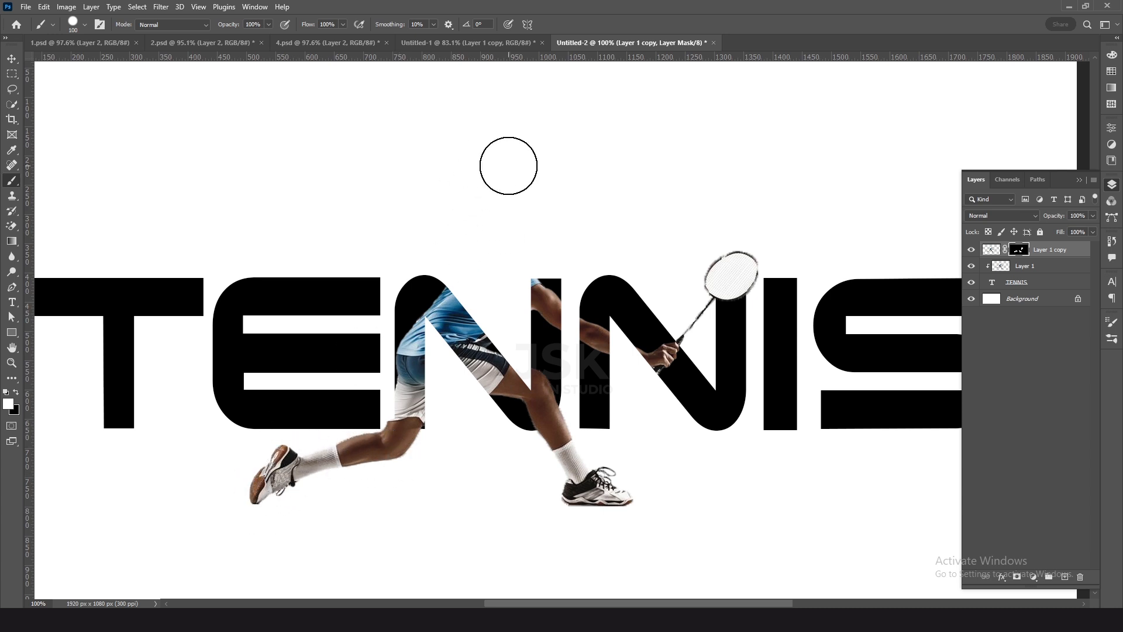
# Step: Paint white on the player copy's mask above the lettering to reveal his head, upper body and outstretched back arm
pyautogui.moveTo(515, 273)
pyautogui.mouseDown()
pyautogui.moveTo(558, 238)
pyautogui.moveTo(532, 207)
pyautogui.moveTo(504, 222)
pyautogui.moveTo(469, 285)
pyautogui.moveTo(474, 329)
pyautogui.moveTo(510, 298)
pyautogui.moveTo(491, 271)
pyautogui.moveTo(460, 260)
pyautogui.moveTo(325, 262)
pyautogui.mouseUp()
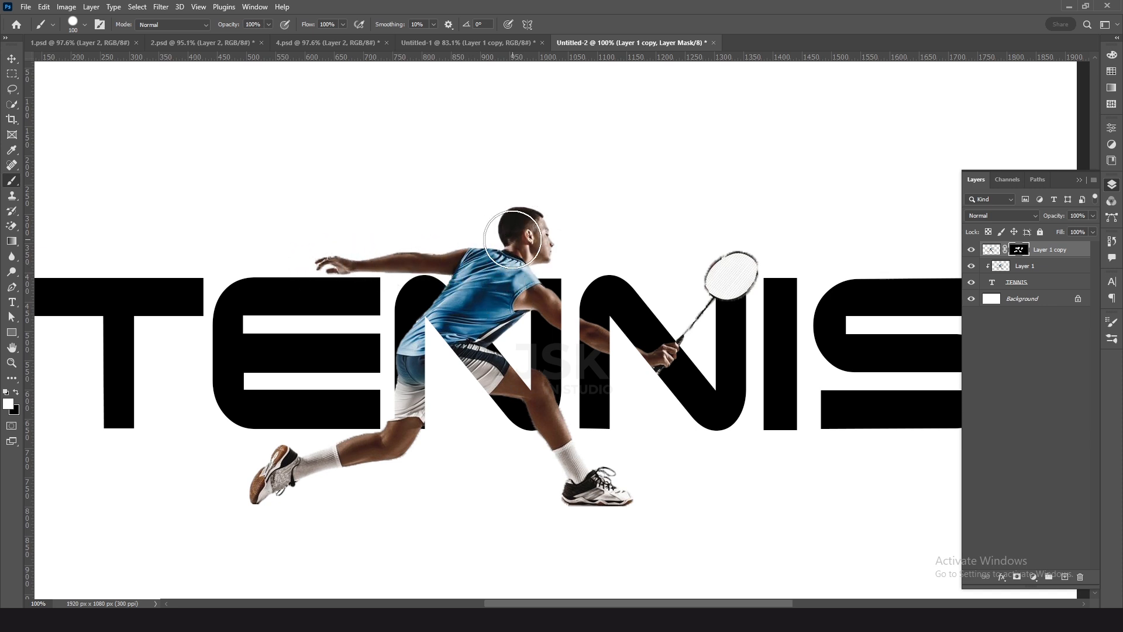
pyautogui.click(11, 59)
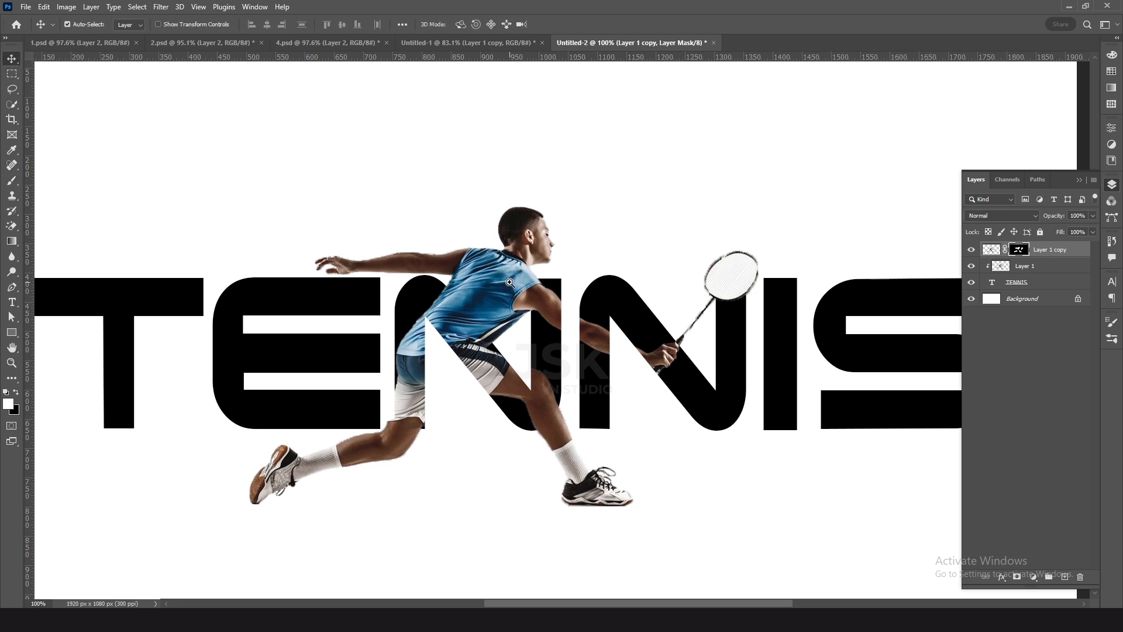
pyautogui.scroll(-1, 524, 275)
pyautogui.moveTo(524, 275); pyautogui.dragTo(515, 281)
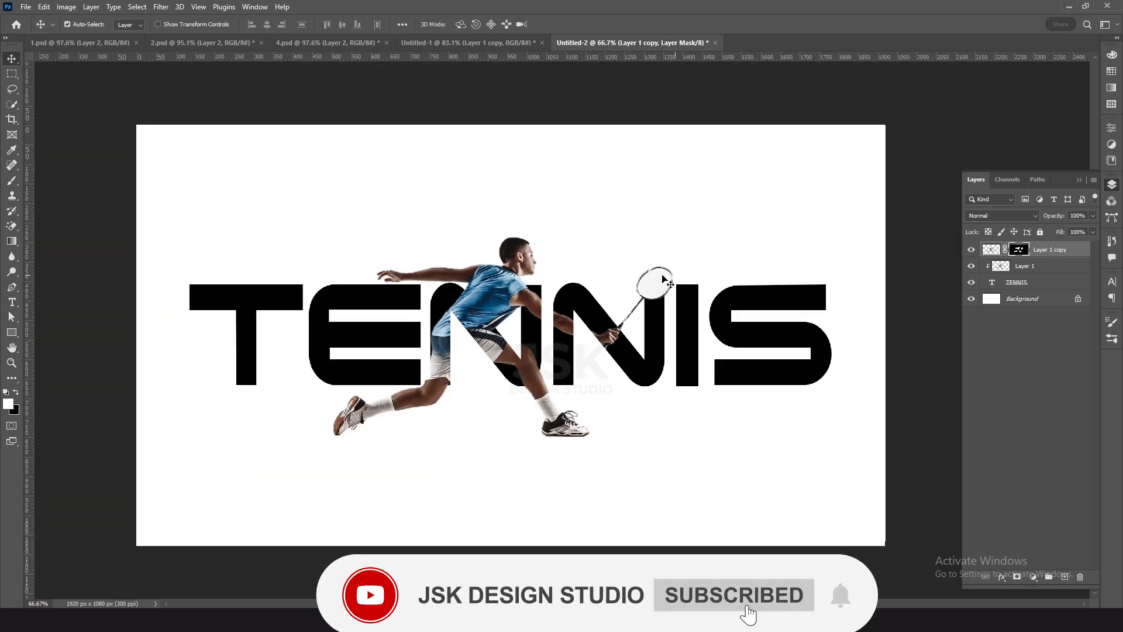
# Step: Add a Gradient fill layer directly above the TENNIS text, beneath the clipped player layer
pyautogui.click(1015, 283)
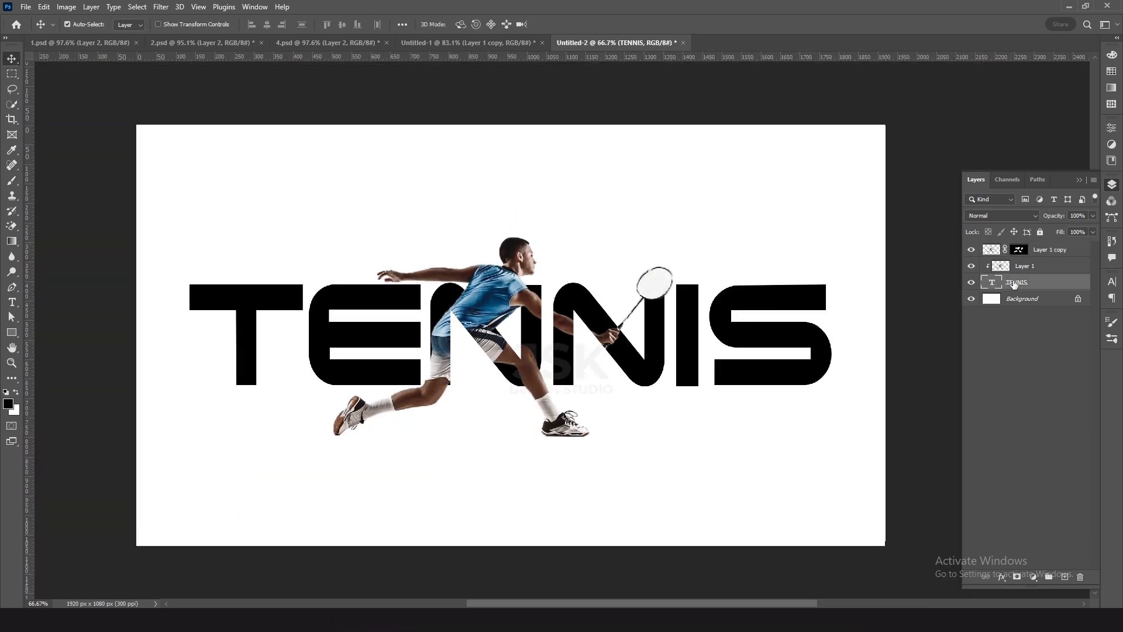
pyautogui.click(1032, 578)
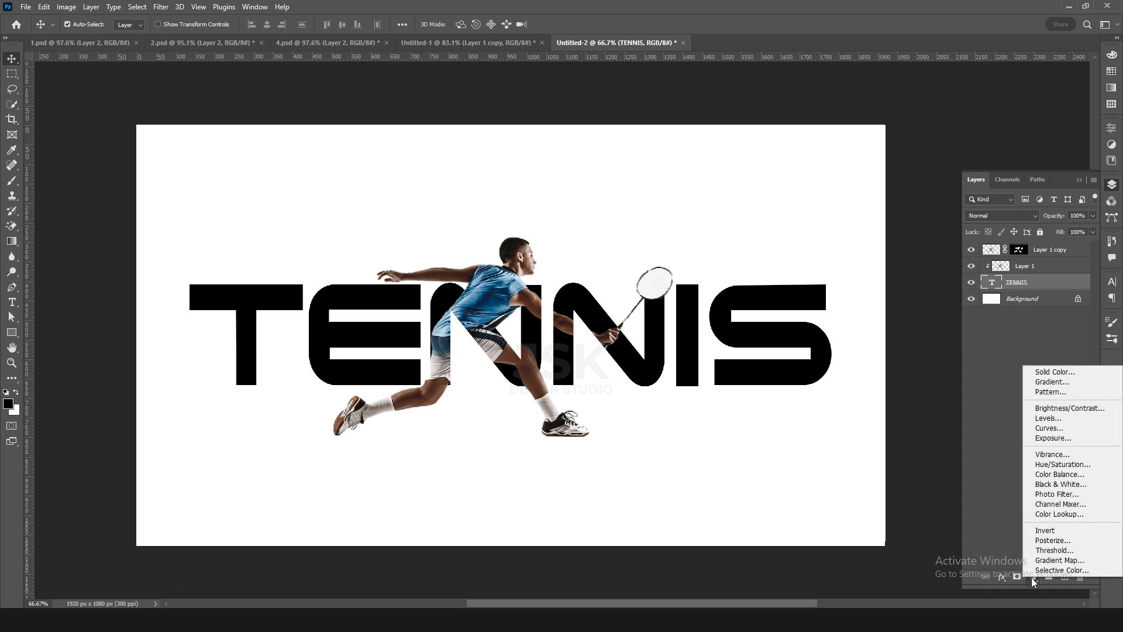
pyautogui.click(1056, 385)
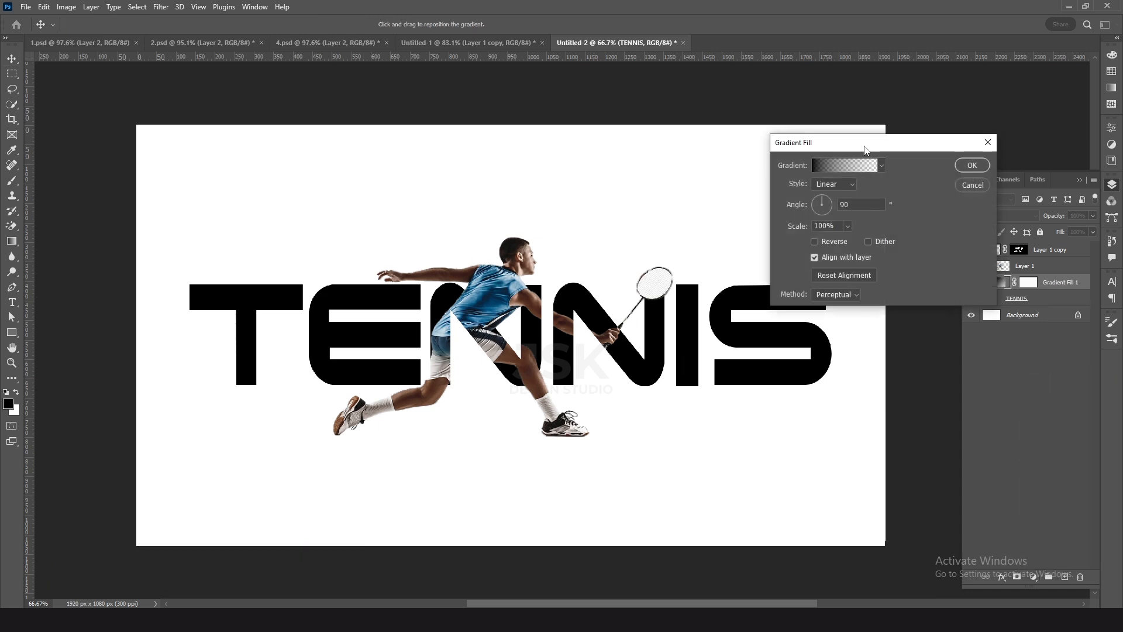
# Step: Apply the Orange_05 preset from the Oranges group to the gradient fill and reverse its direction
pyautogui.click(843, 166)
pyautogui.click(691, 299)
pyautogui.click(691, 300)
pyautogui.scroll(-1, 690, 339)
pyautogui.click(692, 349)
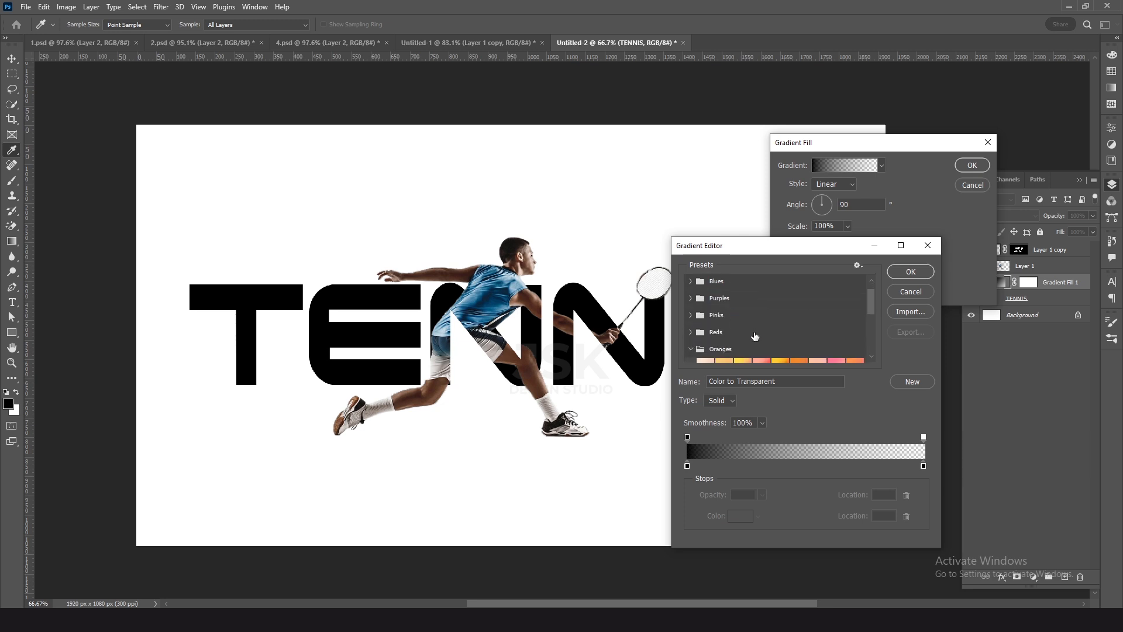
pyautogui.scroll(-3, 748, 341)
pyautogui.click(783, 324)
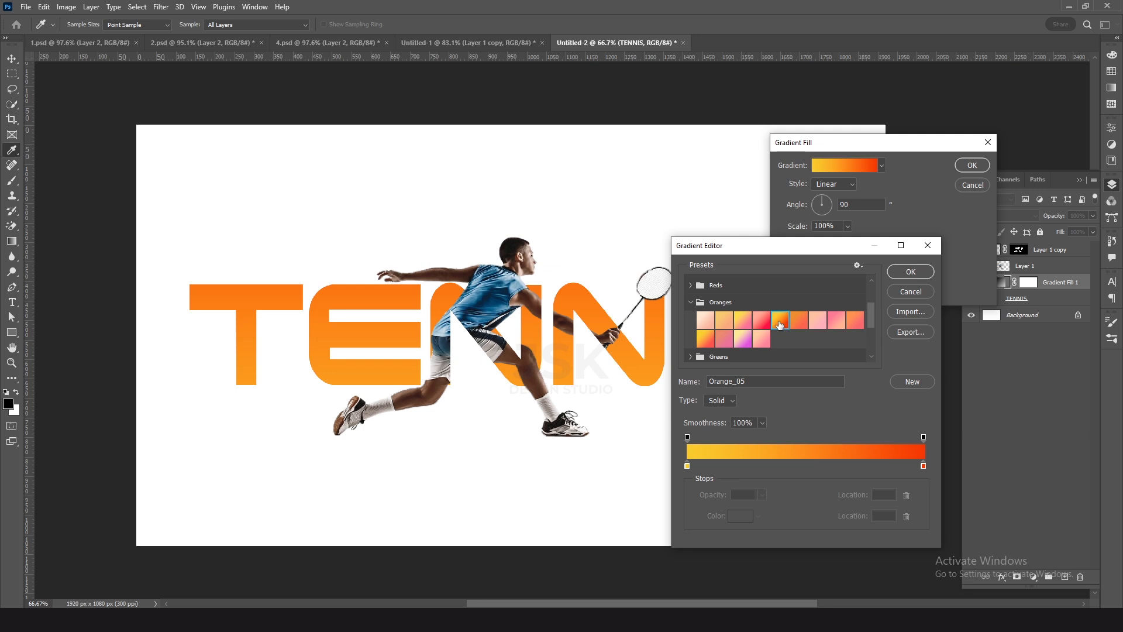
pyautogui.click(916, 277)
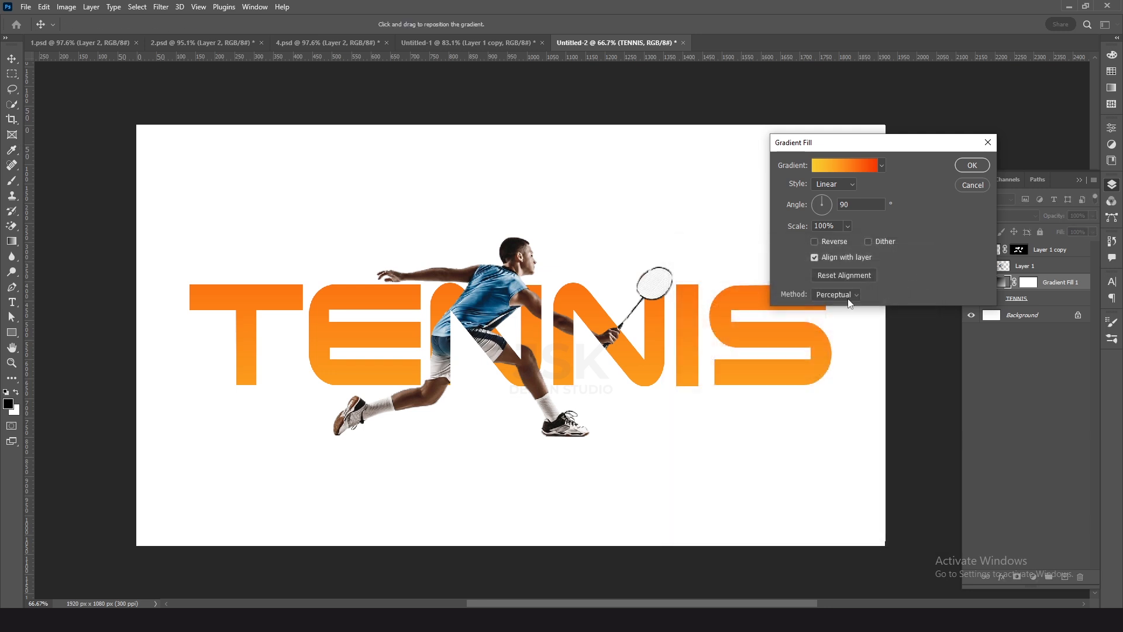
pyautogui.click(814, 241)
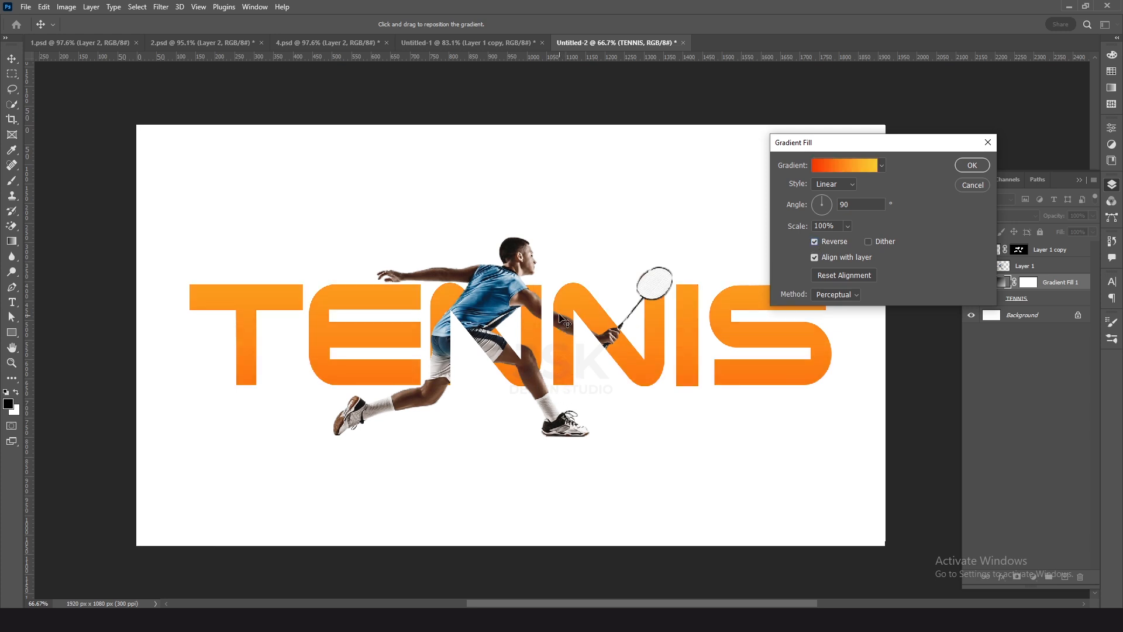
pyautogui.click(972, 166)
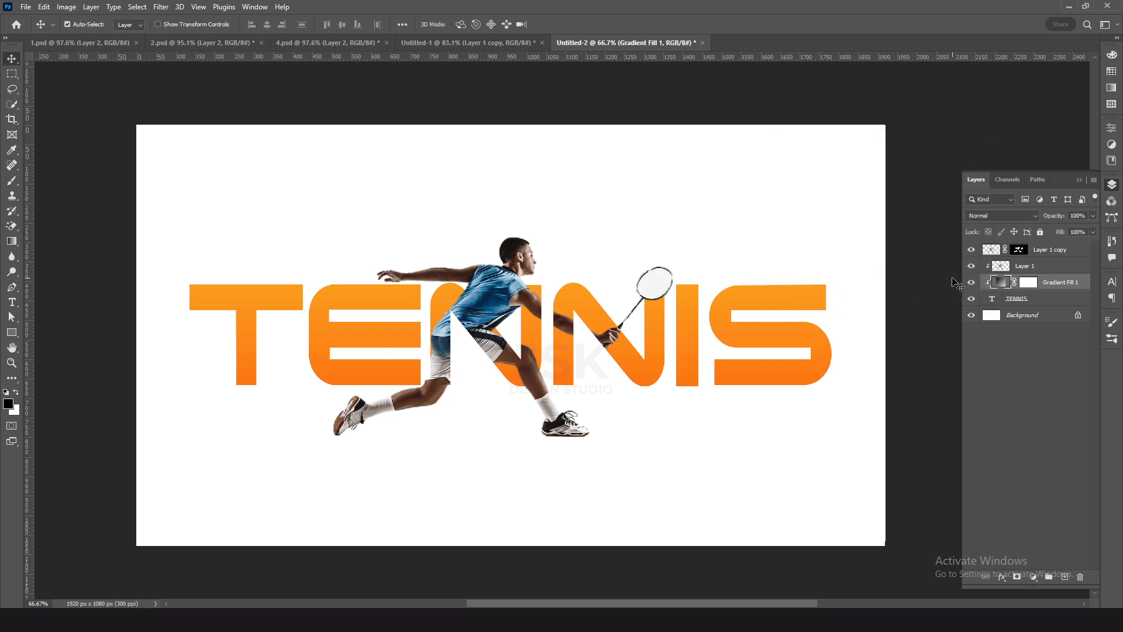
# Step: Add a Drop Shadow layer style to the clipped player layer, Layer 1
pyautogui.click(1029, 268)
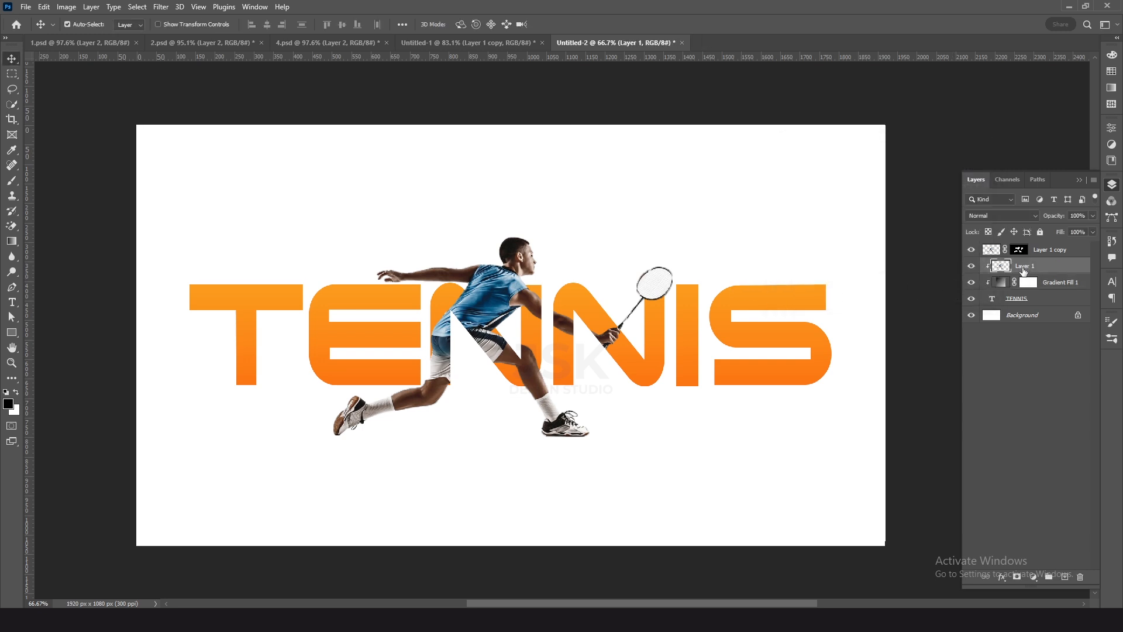
pyautogui.click(1003, 580)
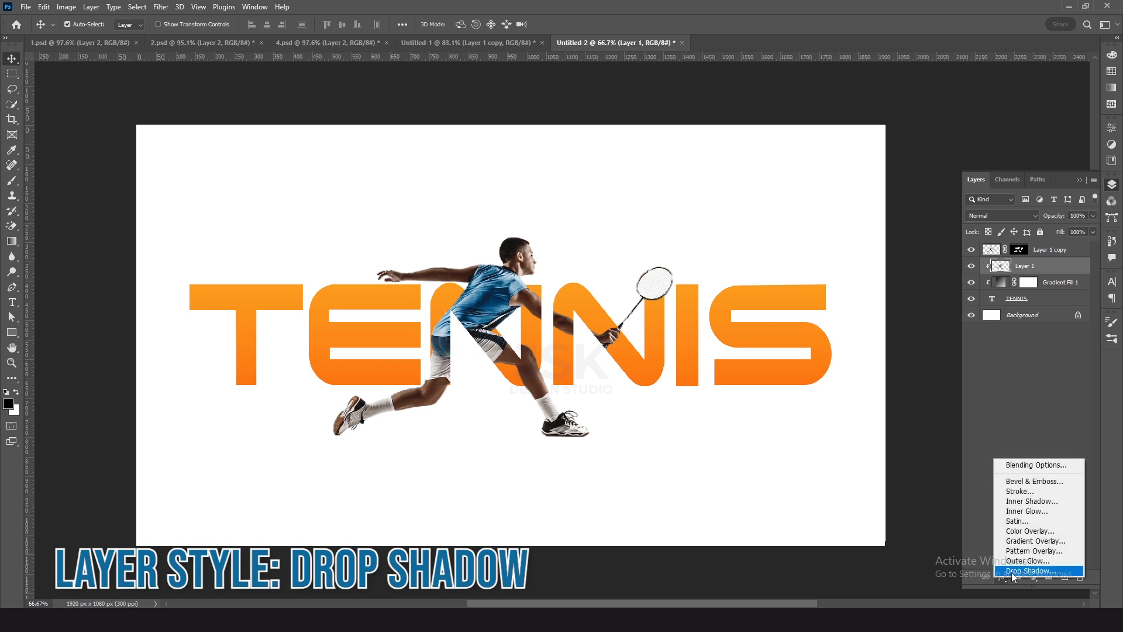
pyautogui.click(1013, 572)
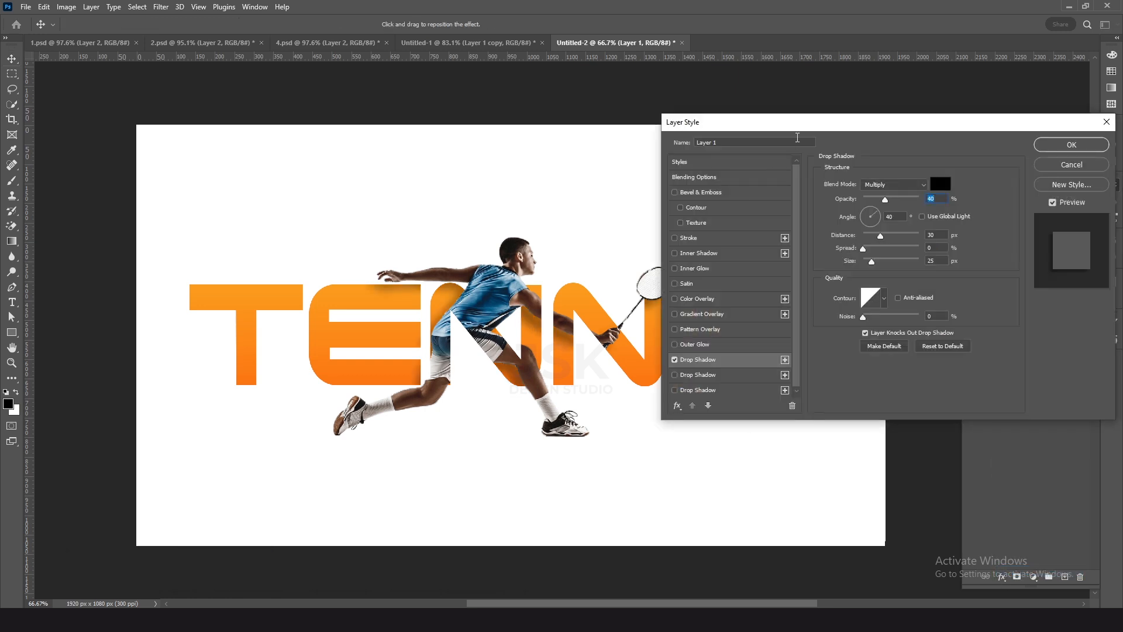
pyautogui.moveTo(798, 124); pyautogui.dragTo(774, 130)
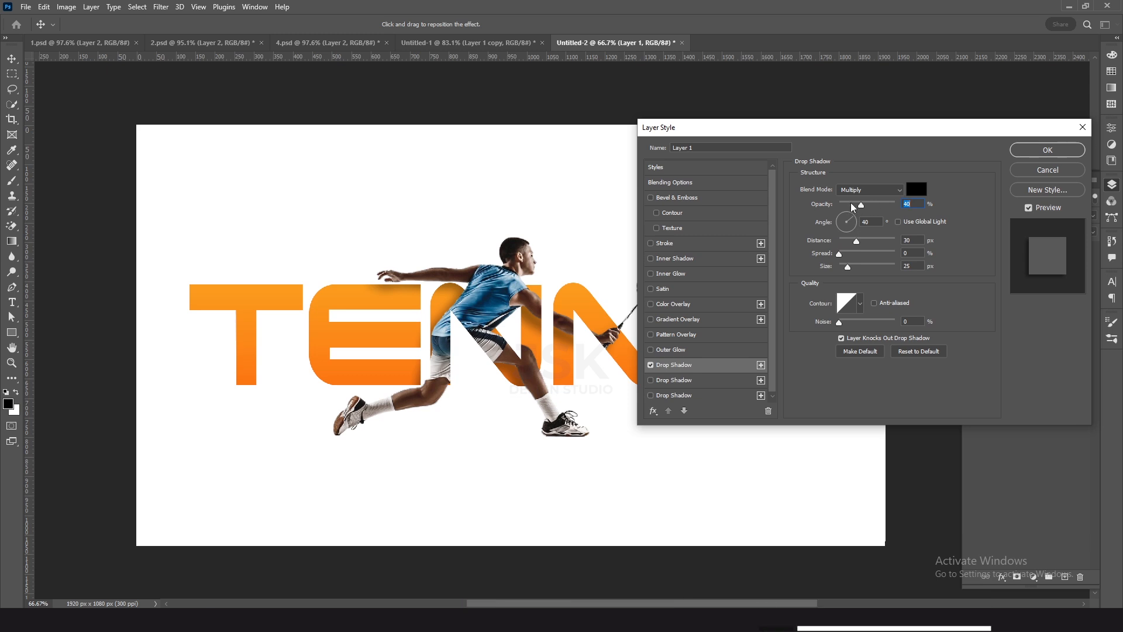
# Step: Set the player's drop shadow to an angle of 50° and a size of 30 px, and apply it
pyautogui.press('Tab')
pyautogui.write('50')
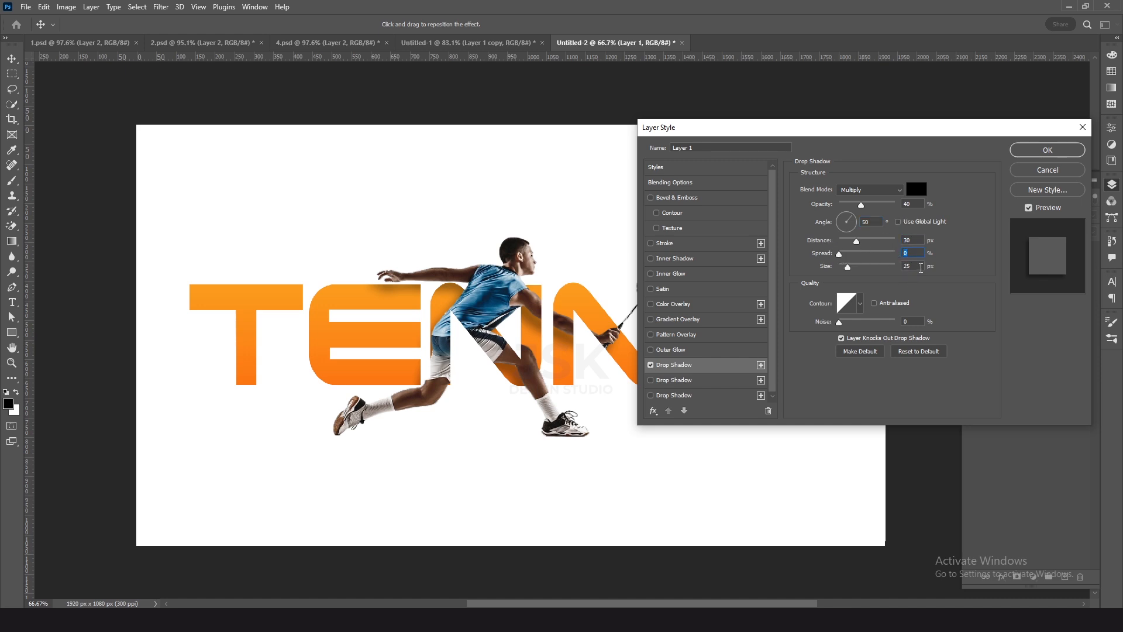
pyautogui.press('Tab')
pyautogui.write('20')
pyautogui.write('30')
pyautogui.click(1046, 153)
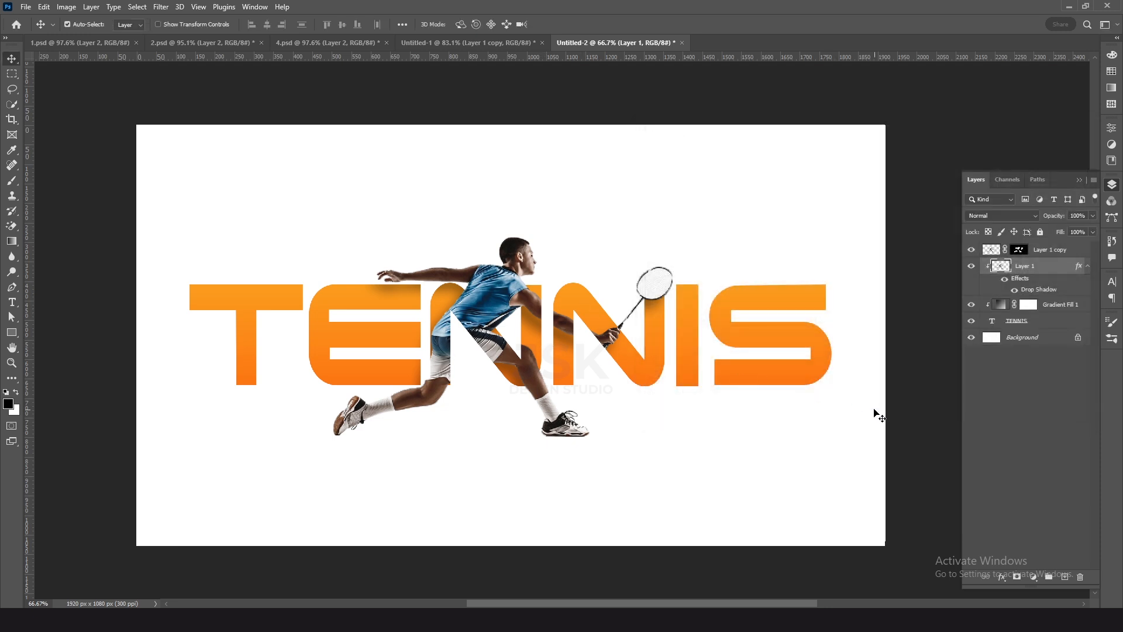
pyautogui.scroll(2, 879, 416)
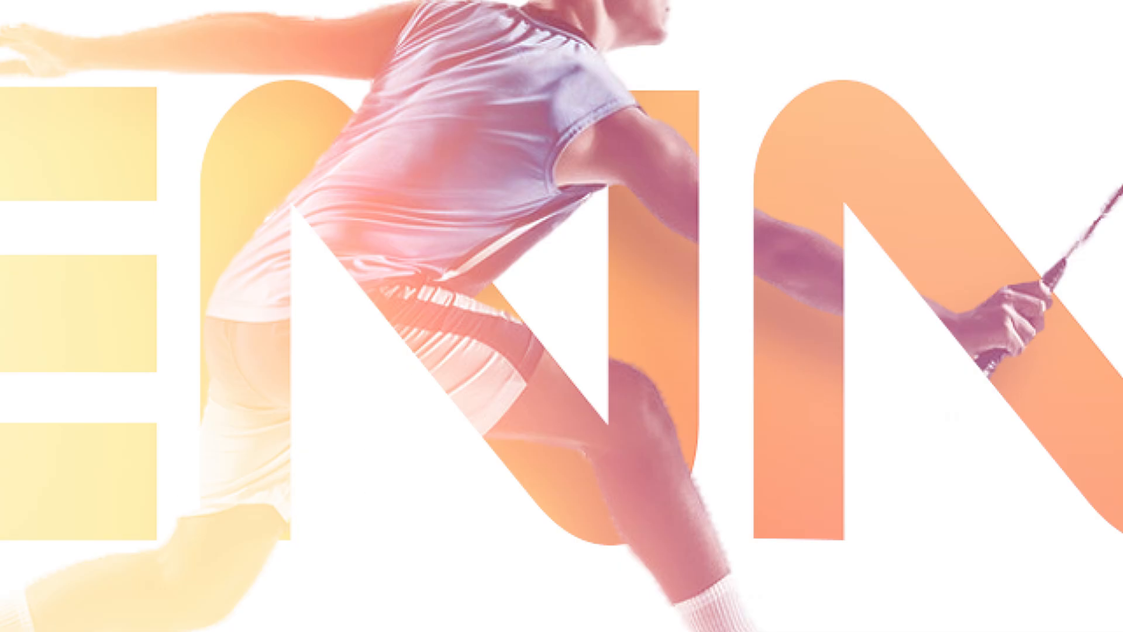